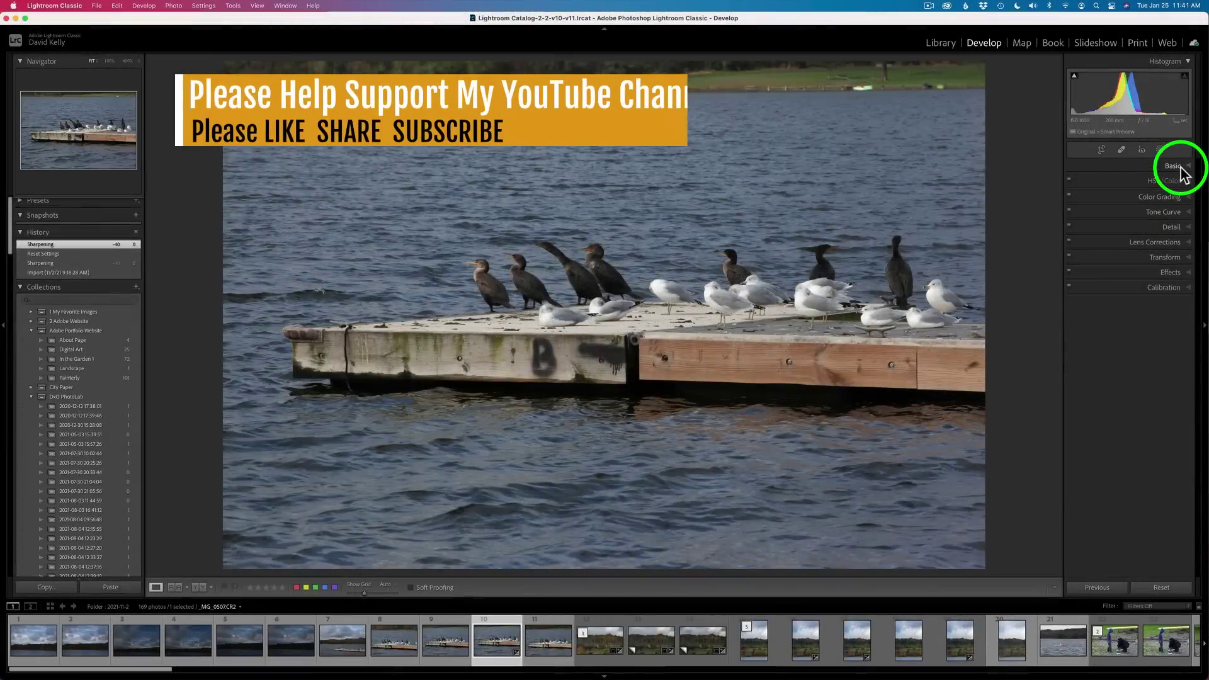
# Step: Review the Basic and Detail develop settings of the raw dock photo, ending with the Basic settings expanded
pyautogui.click(1175, 166)
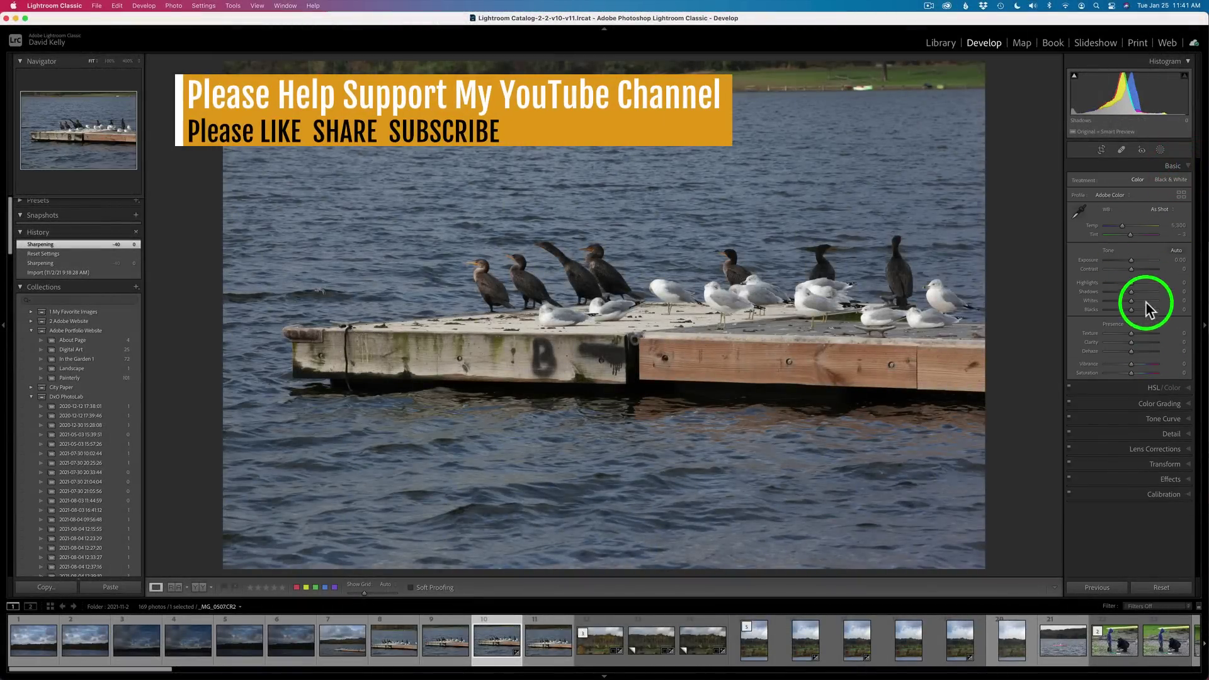
pyautogui.click(1180, 434)
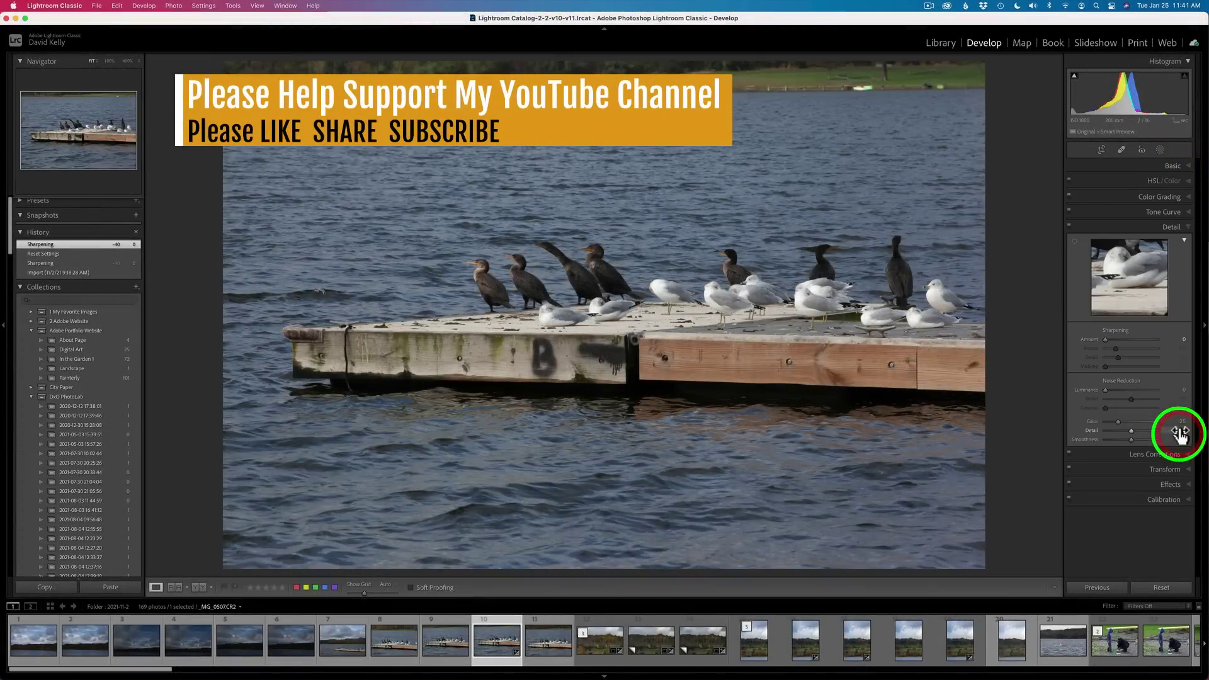
pyautogui.click(1180, 228)
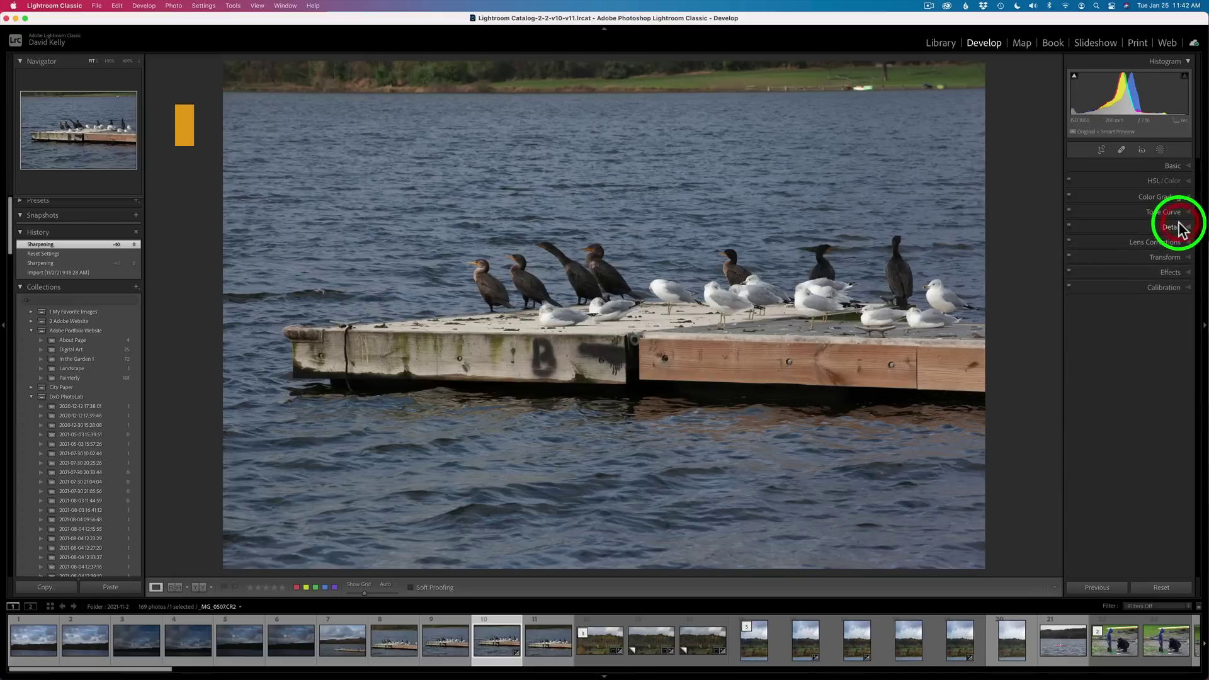
pyautogui.click(1183, 167)
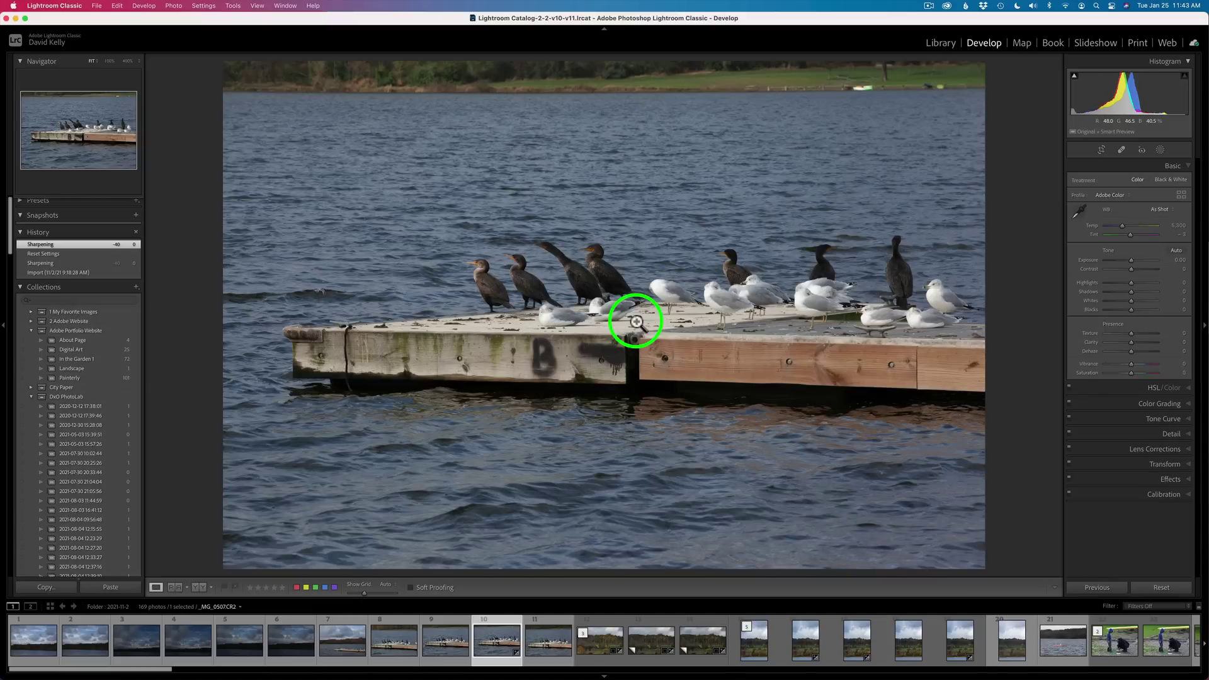
# Step: Reveal _MG_0507.CR2 in Finder and open that raw file in Topaz DeNoise AI
pyautogui.rightClick(641, 271)
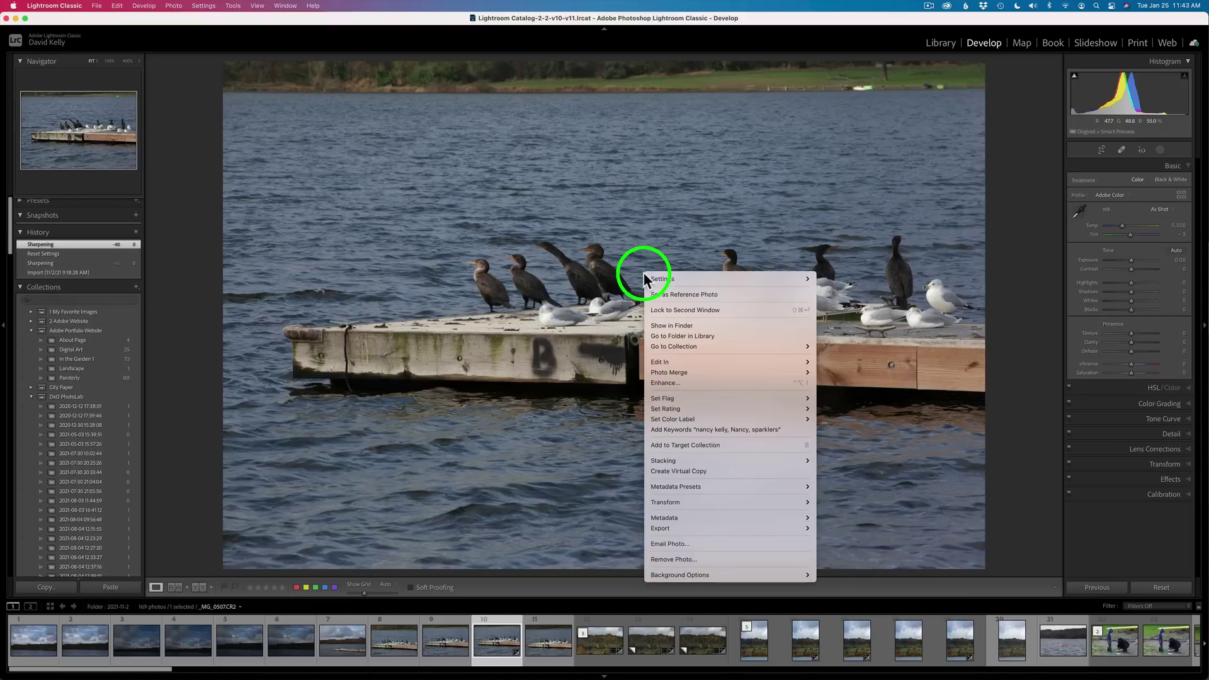
pyautogui.click(671, 325)
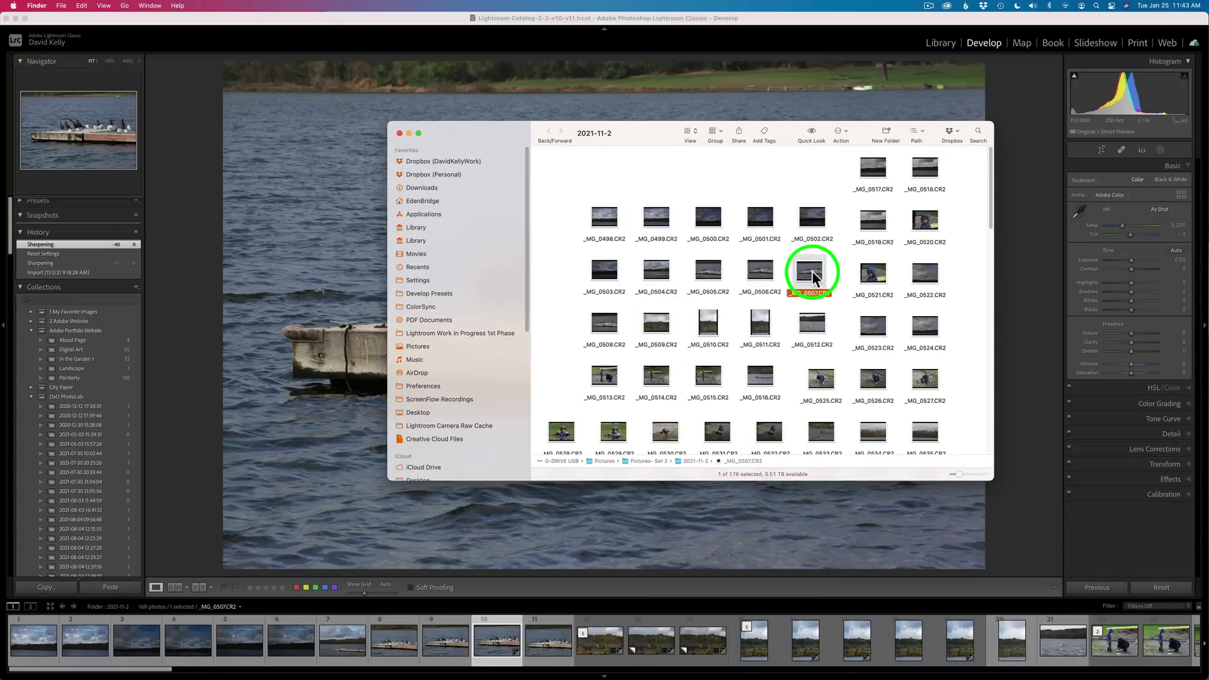
pyautogui.moveTo(812, 275); pyautogui.dragTo(26, 423)
pyautogui.click(457, 352)
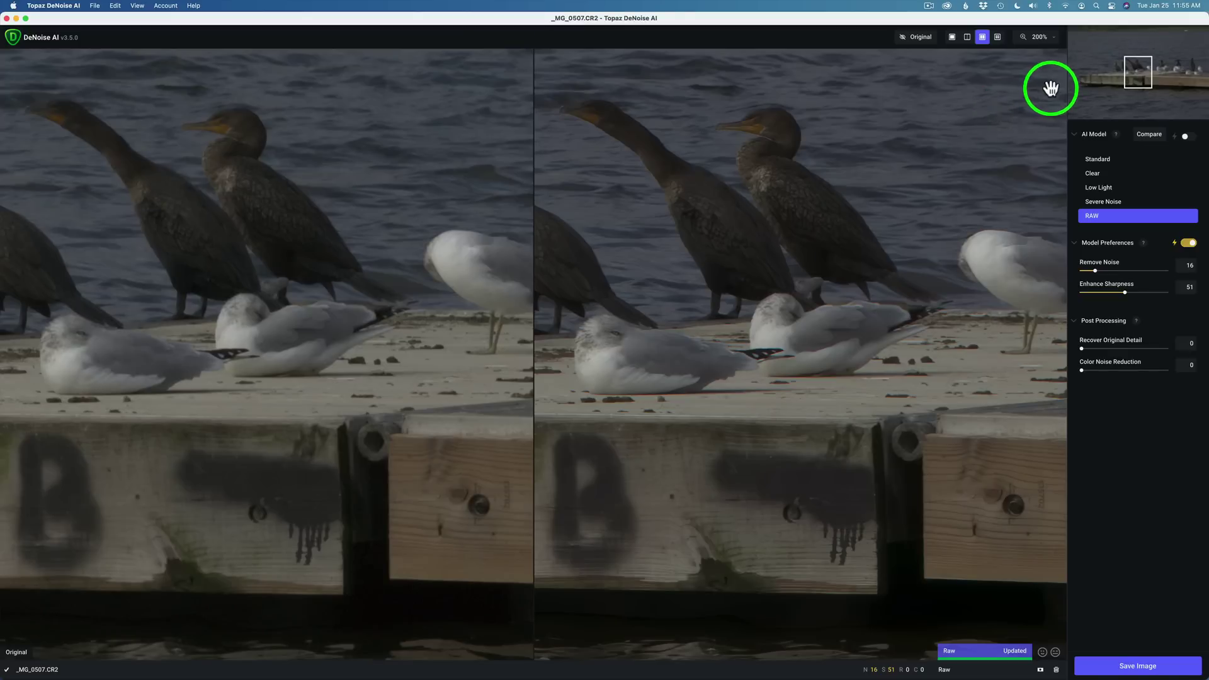
# Step: Zoom the side-by-side preview to 400% on the cormorants and compare the original with the RAW model result
pyautogui.click(1050, 38)
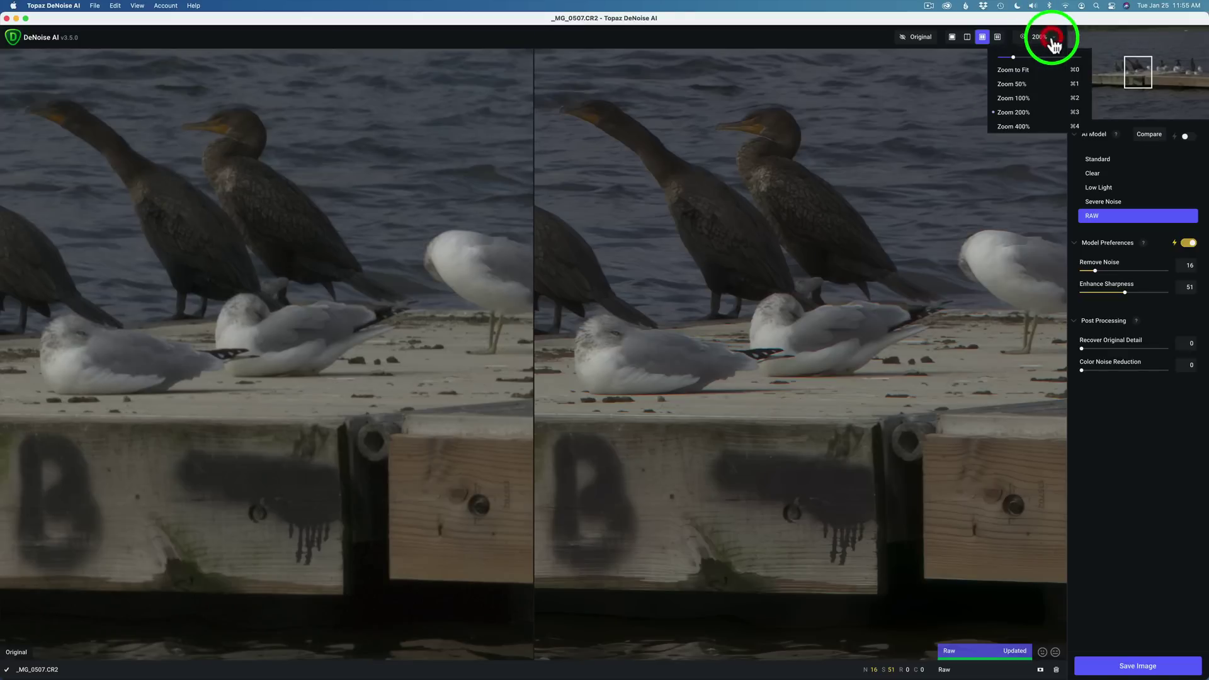
pyautogui.click(1024, 126)
pyautogui.moveTo(765, 137); pyautogui.dragTo(1053, 668)
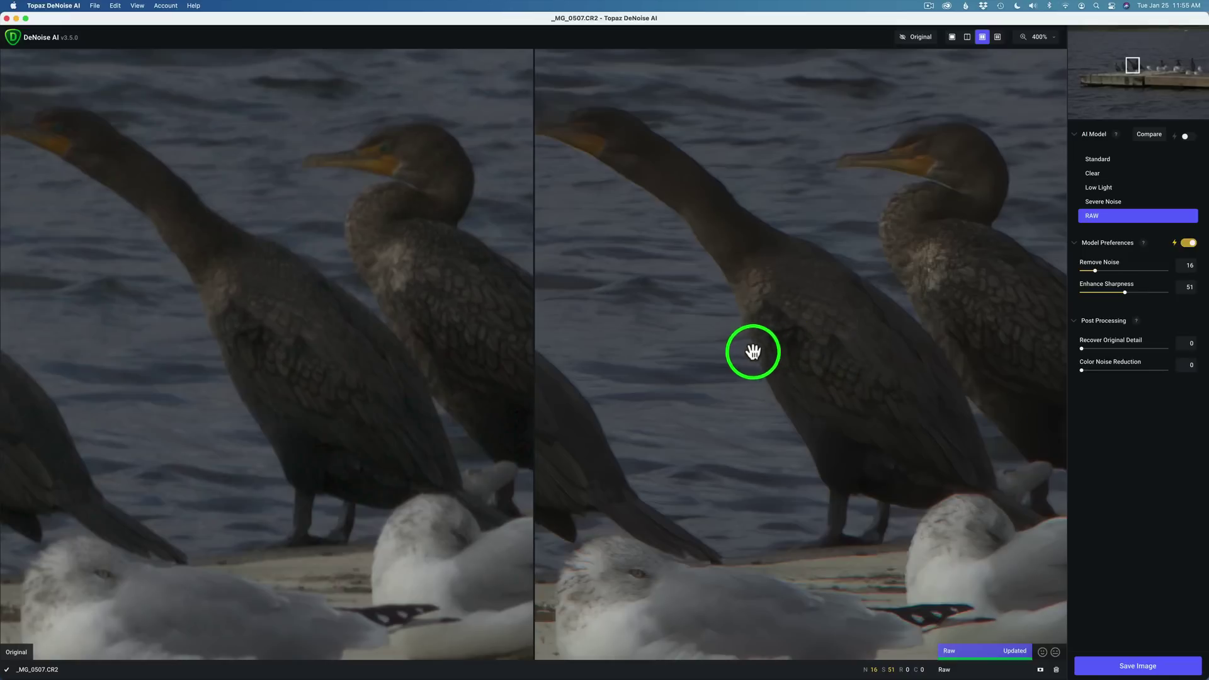
pyautogui.click(830, 353)
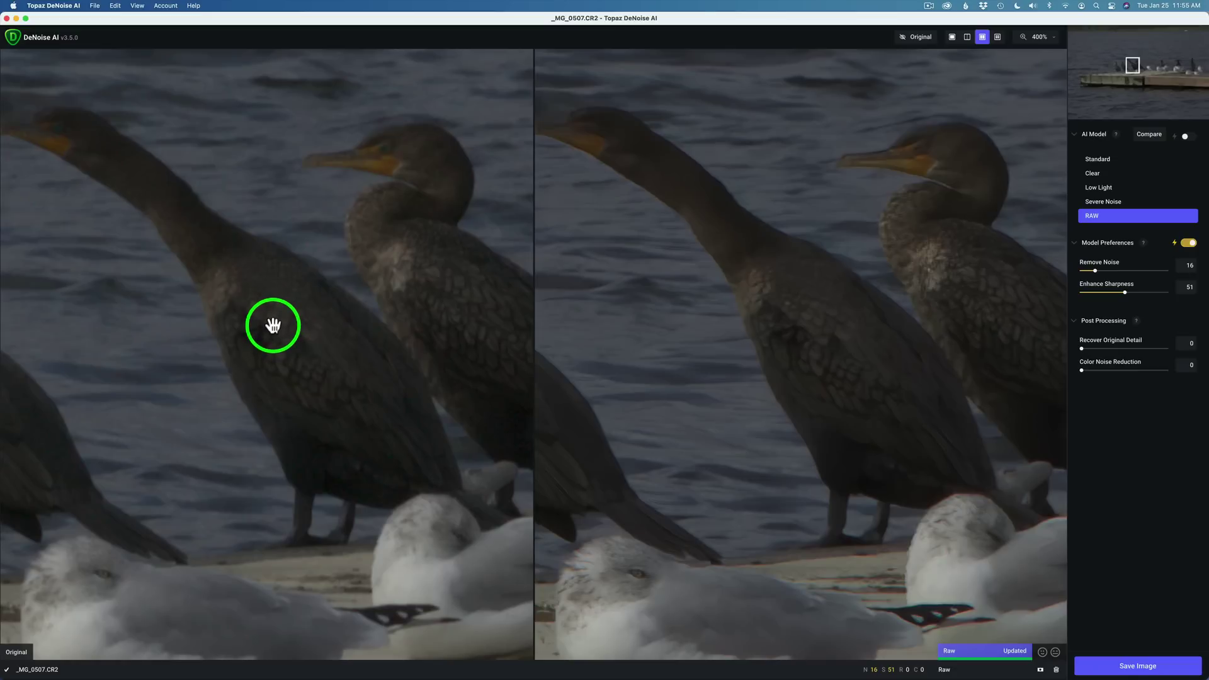
# Step: Switch to the single-image view and toggle between the original and denoised versions of the birds
pyautogui.click(952, 39)
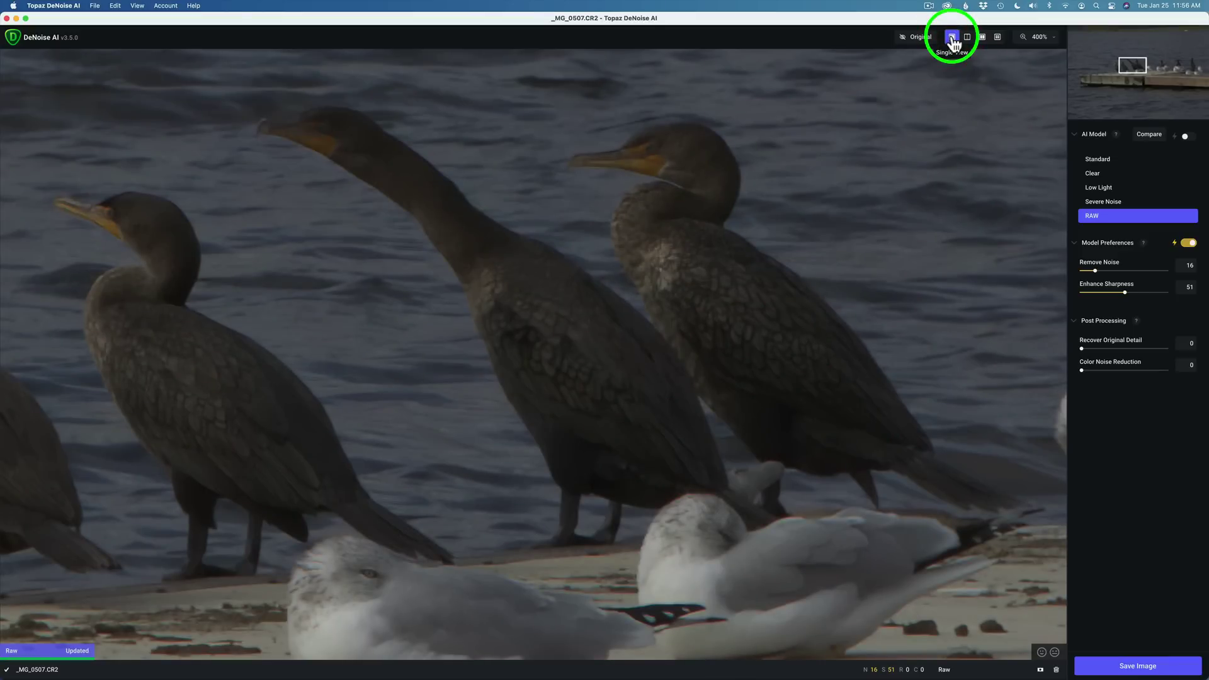
pyautogui.click(807, 223)
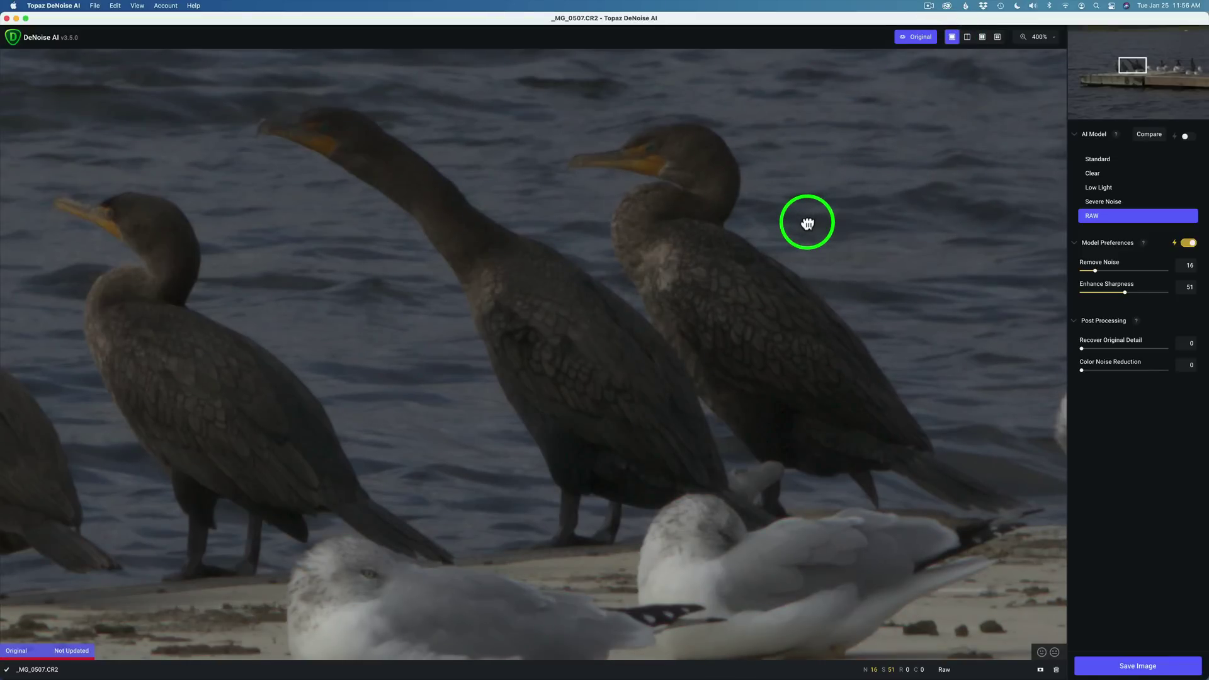
pyautogui.click(808, 223)
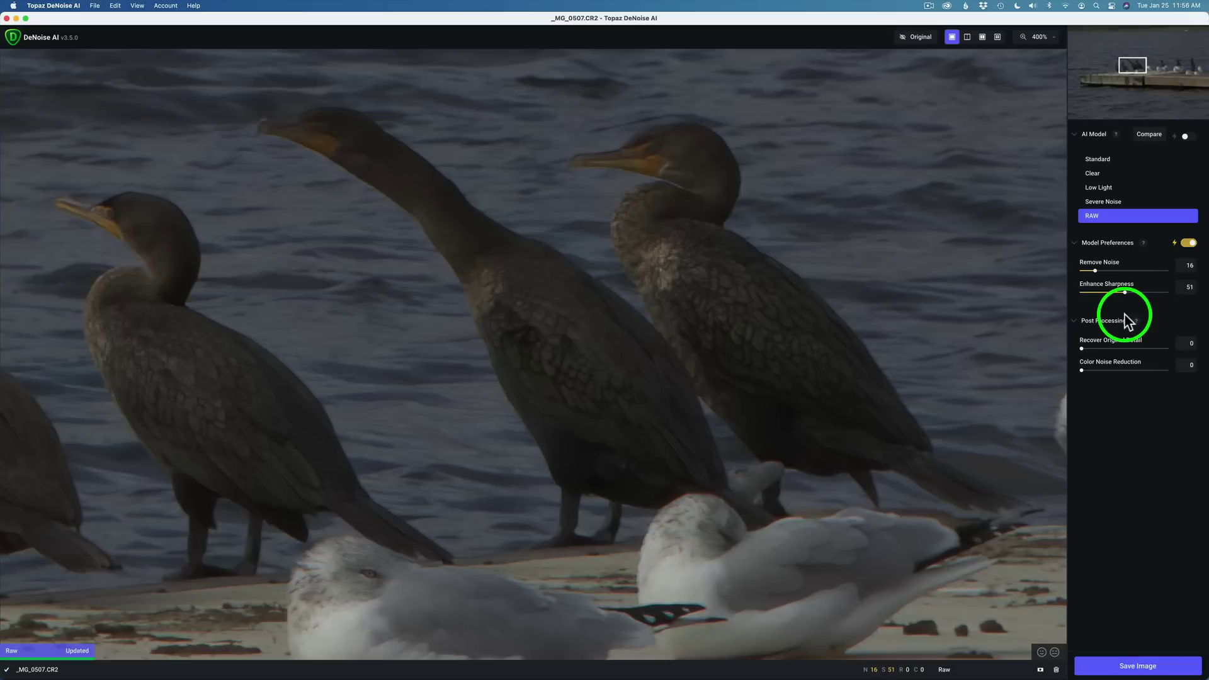
pyautogui.click(800, 324)
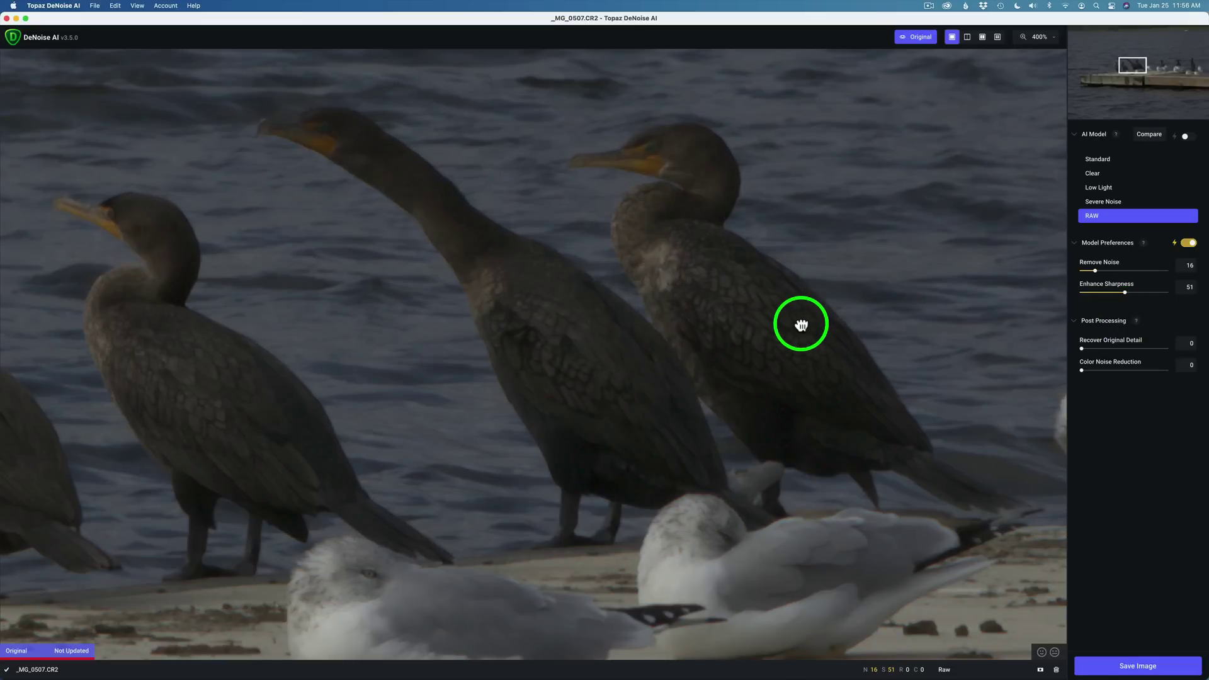
pyautogui.click(800, 323)
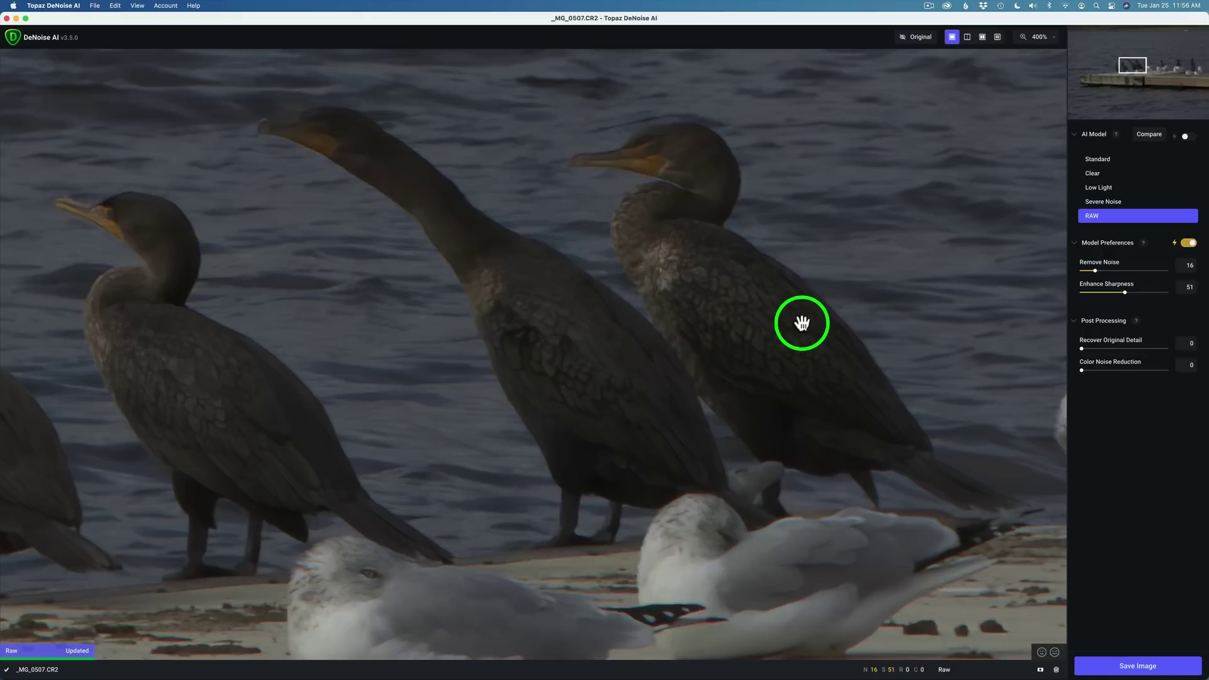
# Step: Save the denoised image as DeNoise_MG_0507 in the source directory, preserving the source format
pyautogui.click(1158, 670)
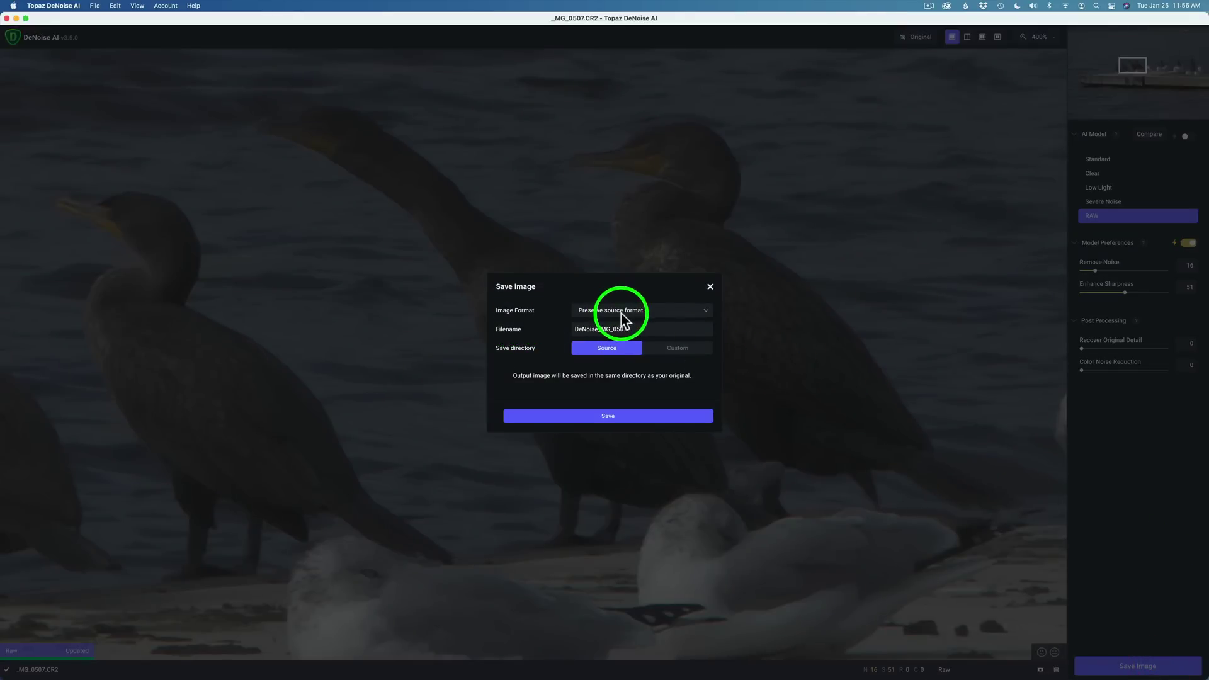
pyautogui.click(705, 311)
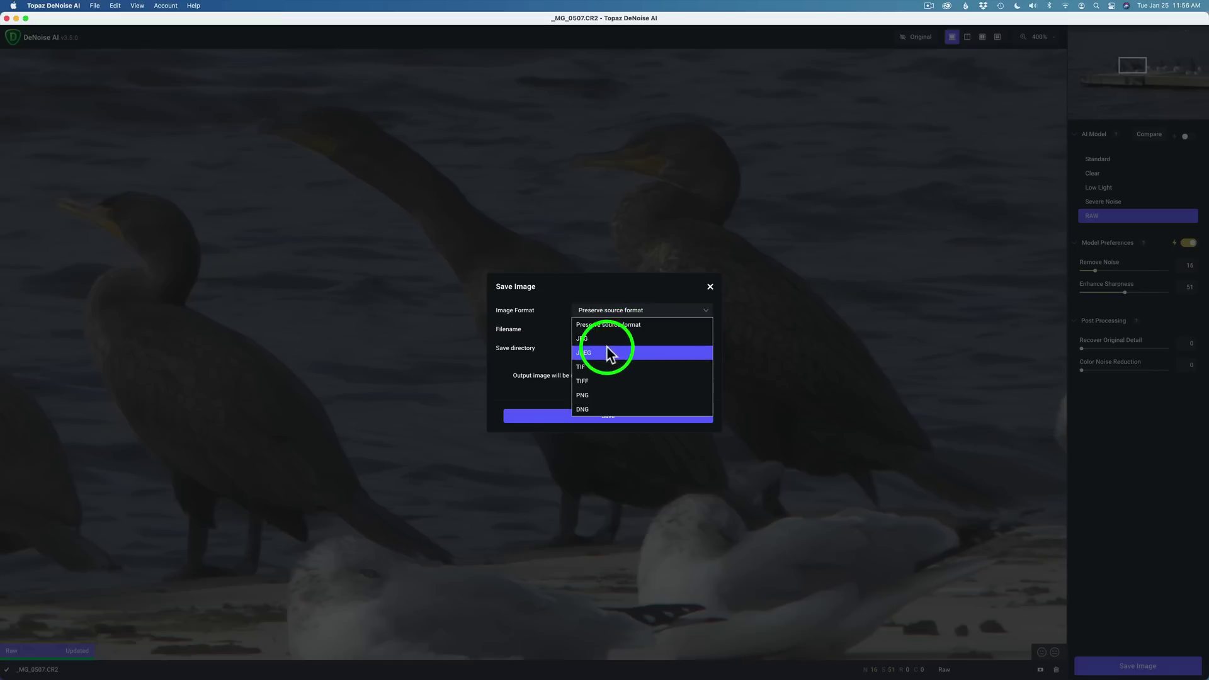
pyautogui.click(640, 297)
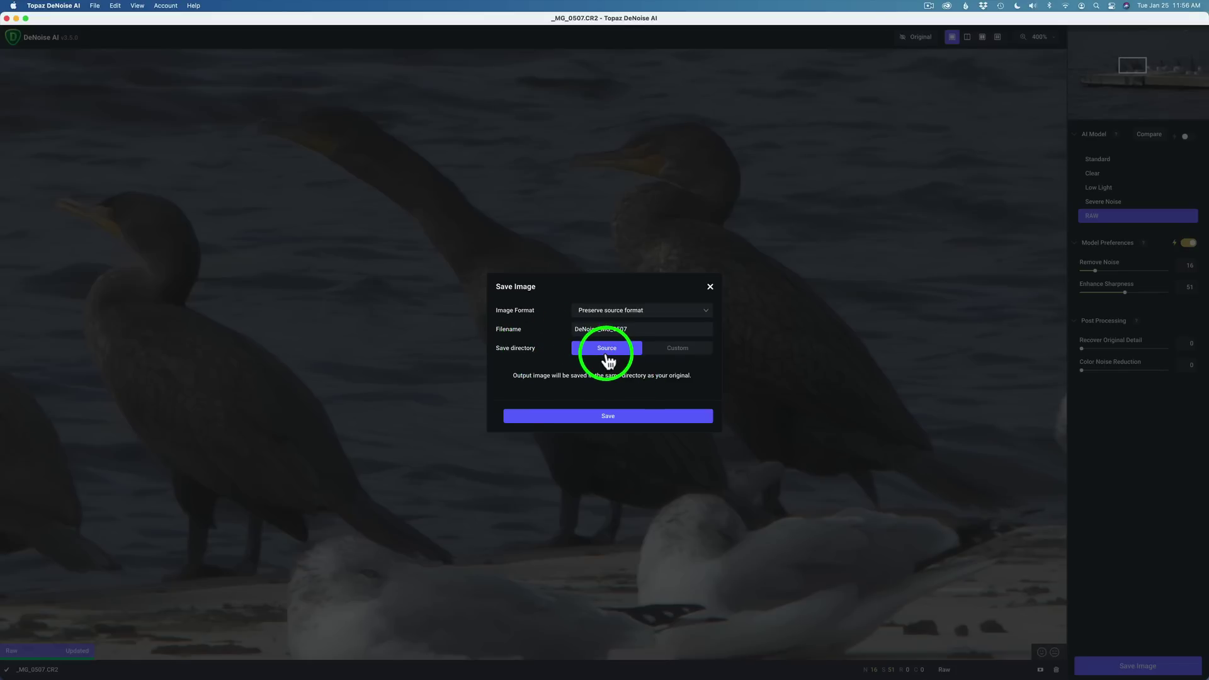
pyautogui.click(627, 416)
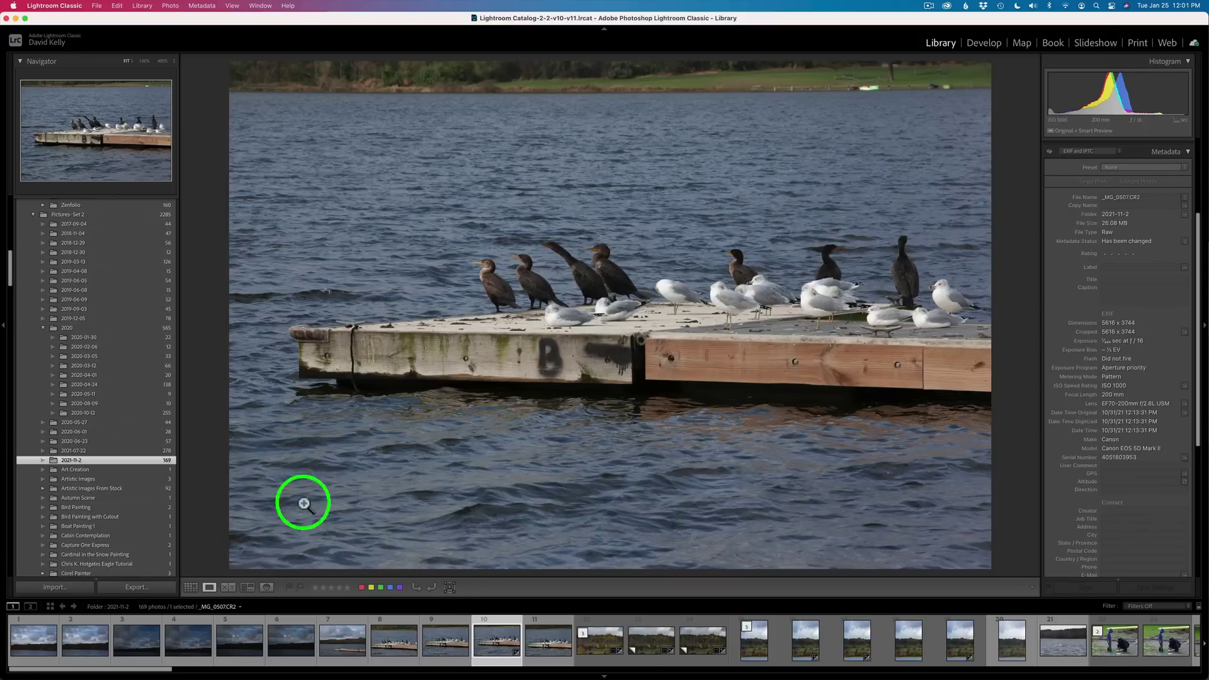
# Step: In Lightroom Classic, synchronize the 2021-11-2 folder, importing new photos and scanning for metadata updates
pyautogui.moveTo(137, 465)
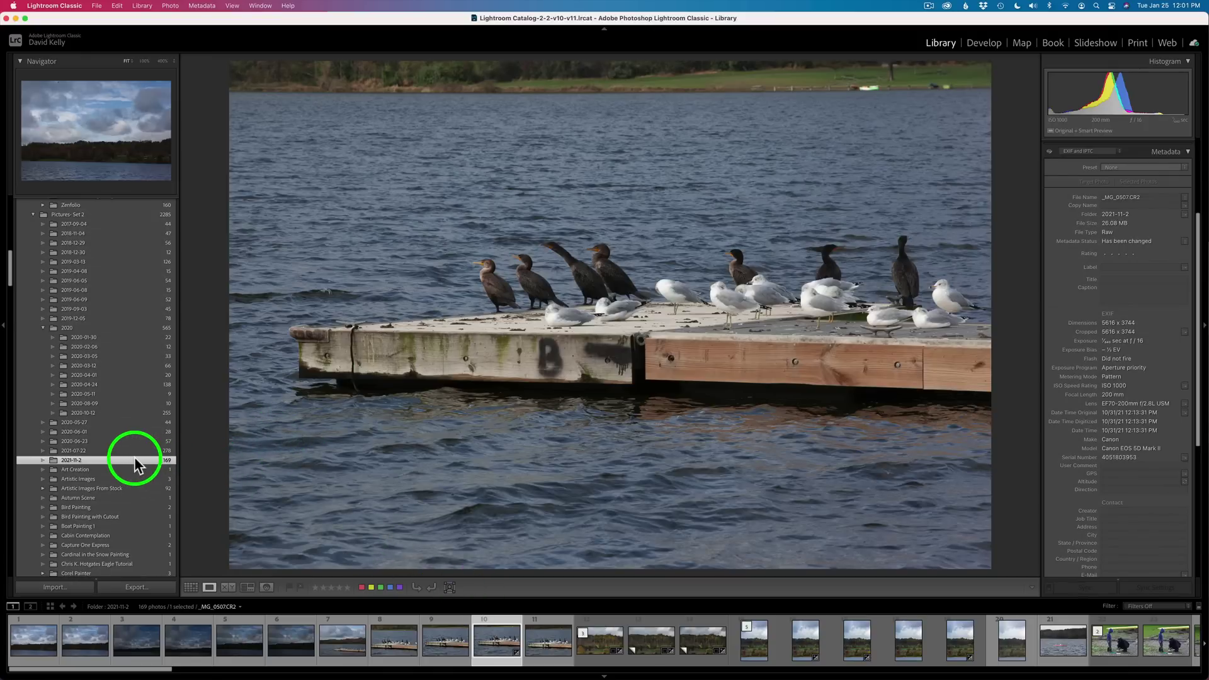
pyautogui.rightClick(103, 459)
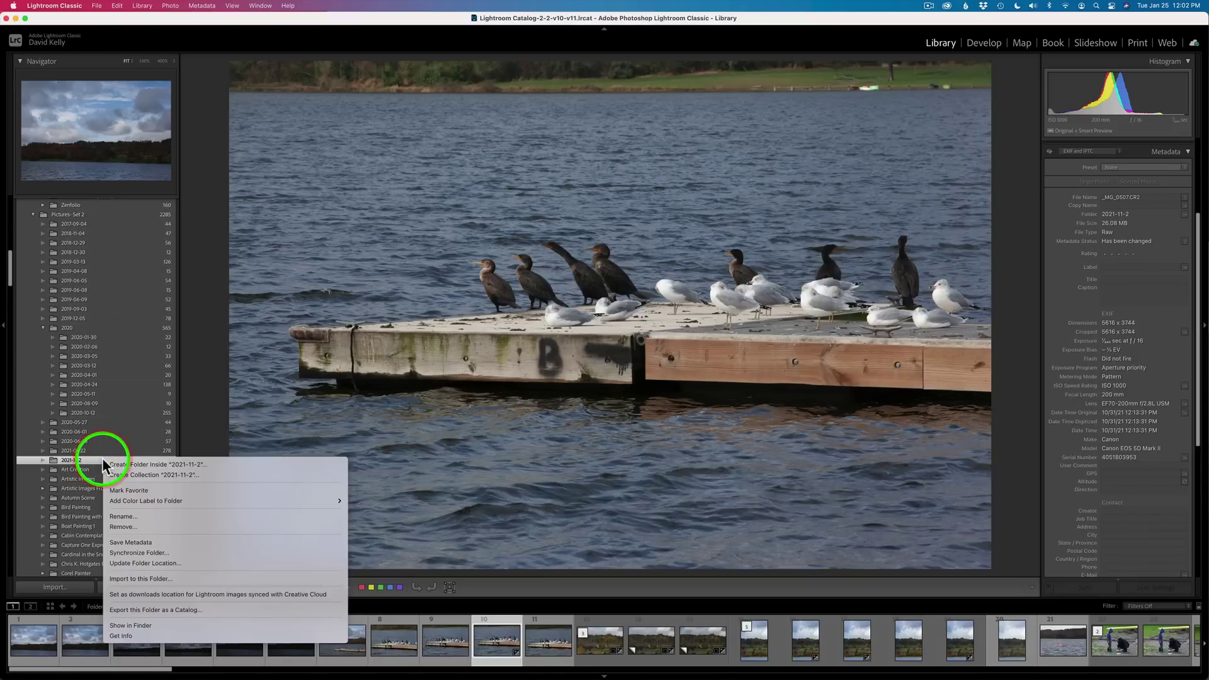
pyautogui.moveTo(119, 501)
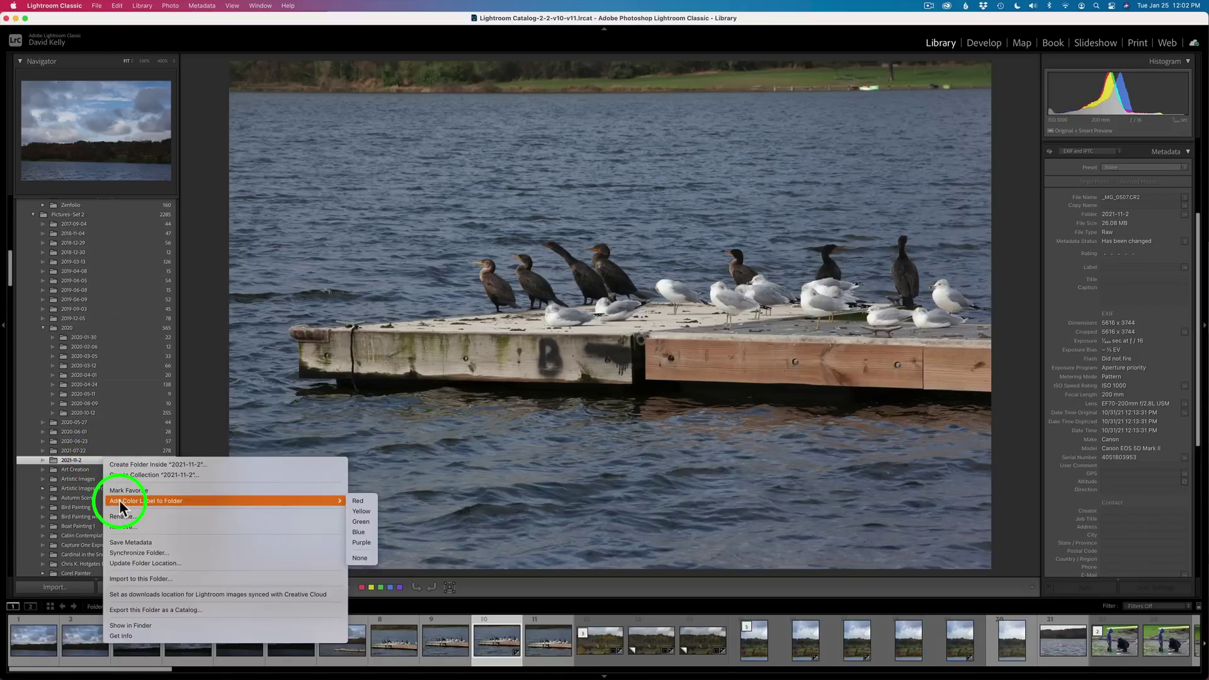
pyautogui.click(150, 554)
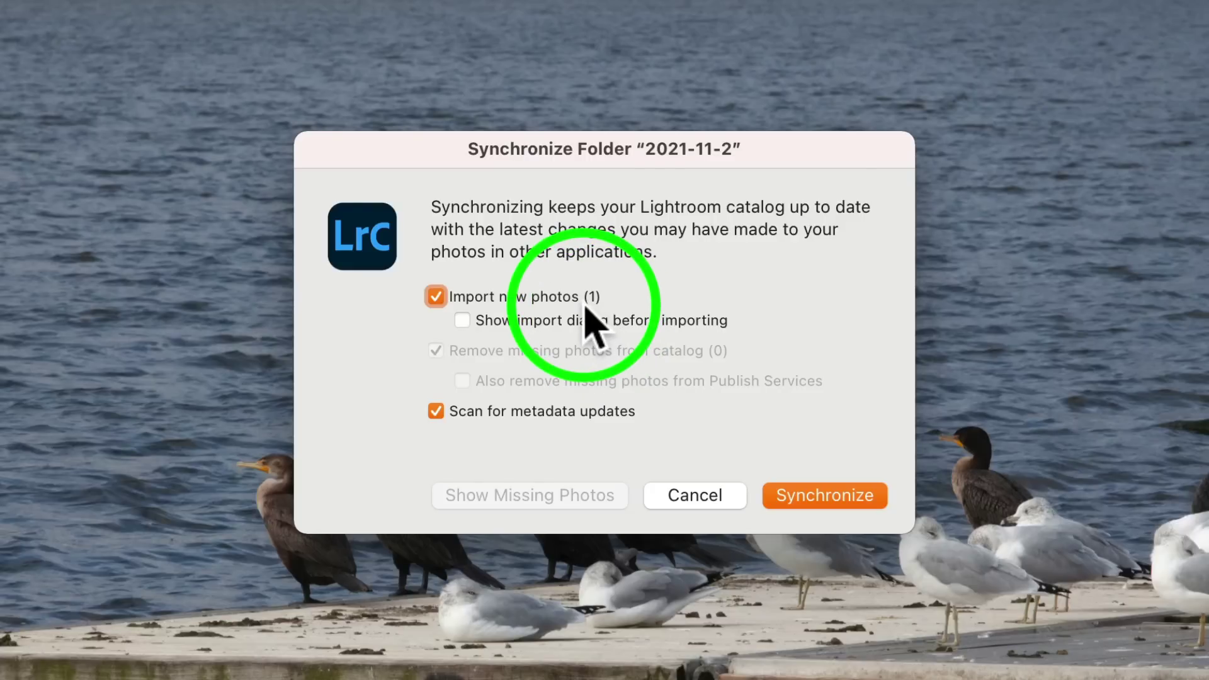
pyautogui.click(830, 494)
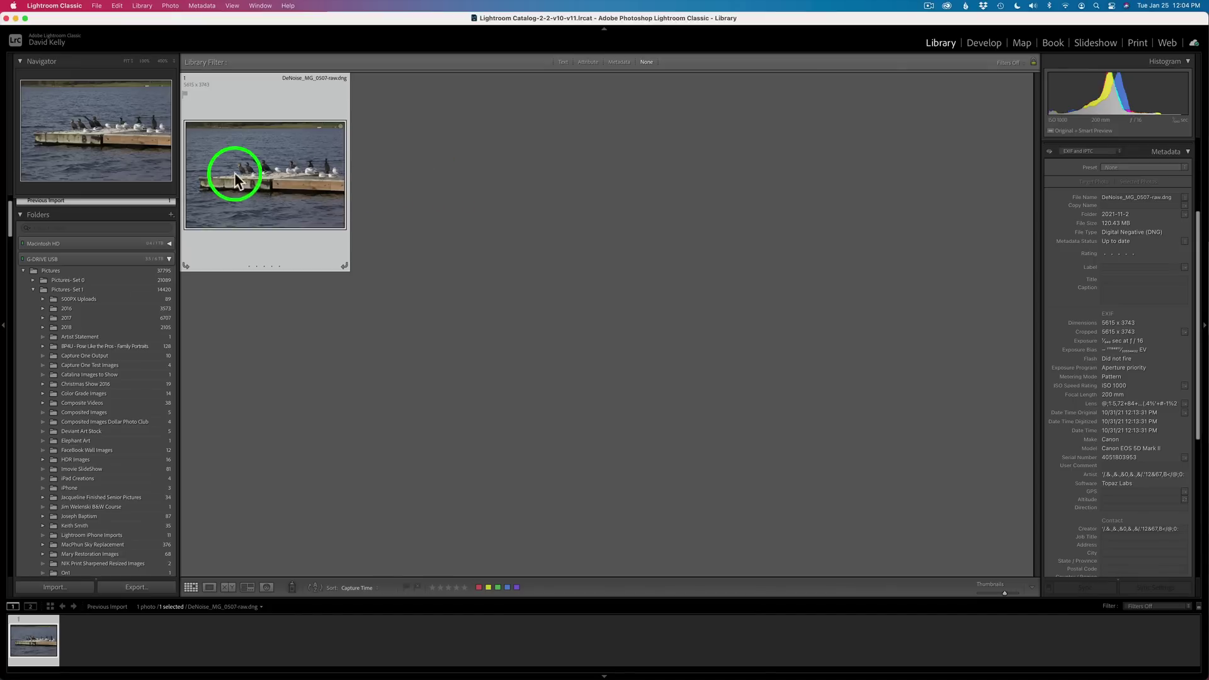
# Step: Locate DeNoise_MG_0507-raw.dng in its library folder and open it in Compare view alongside the original _MG_0507.CR2
pyautogui.rightClick(272, 167)
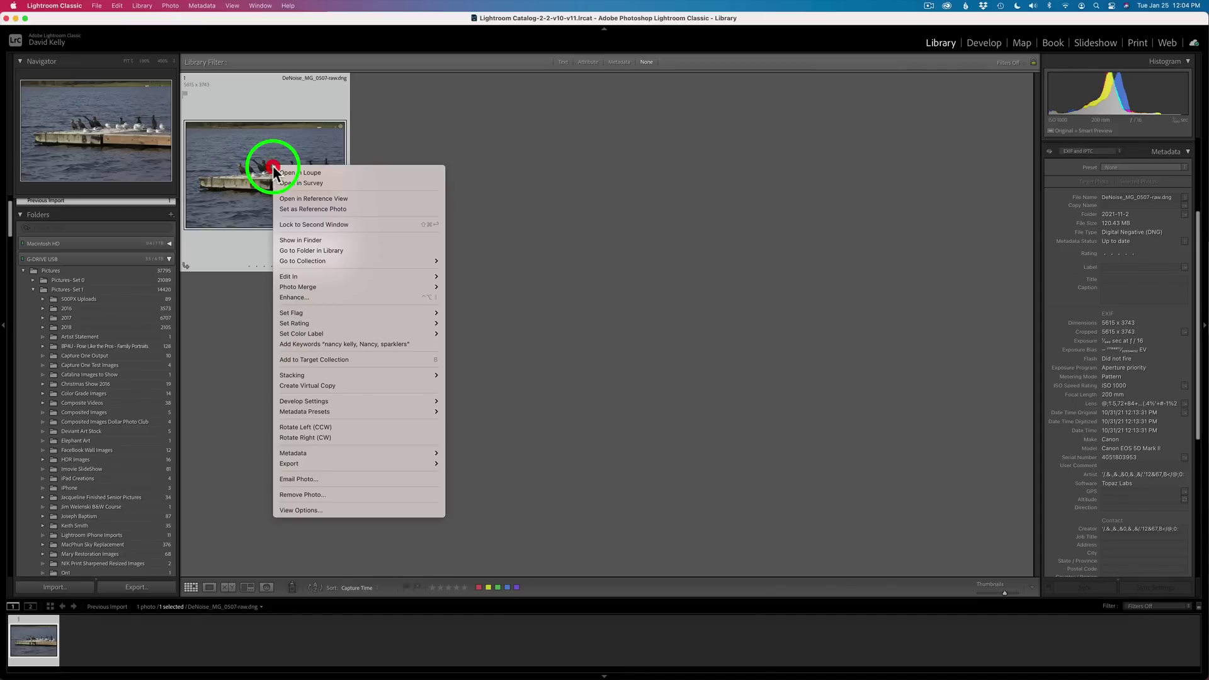
pyautogui.click(311, 250)
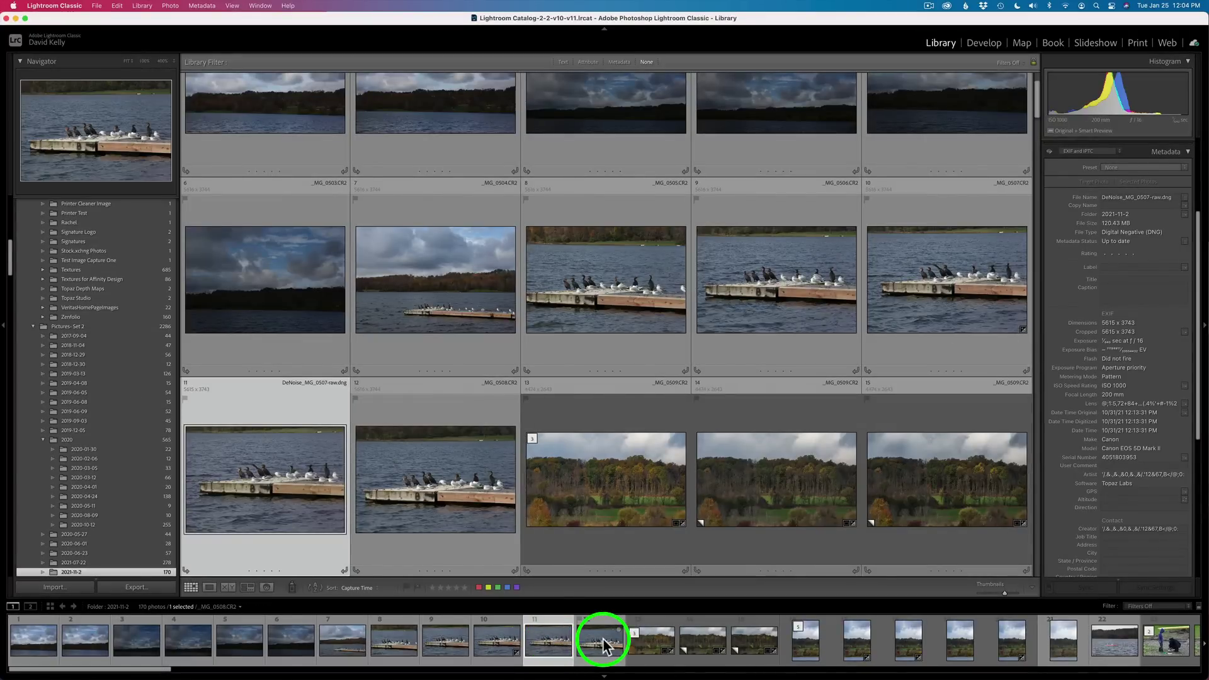
pyautogui.keyDown('super'); pyautogui.click(502, 642); pyautogui.keyUp('super')
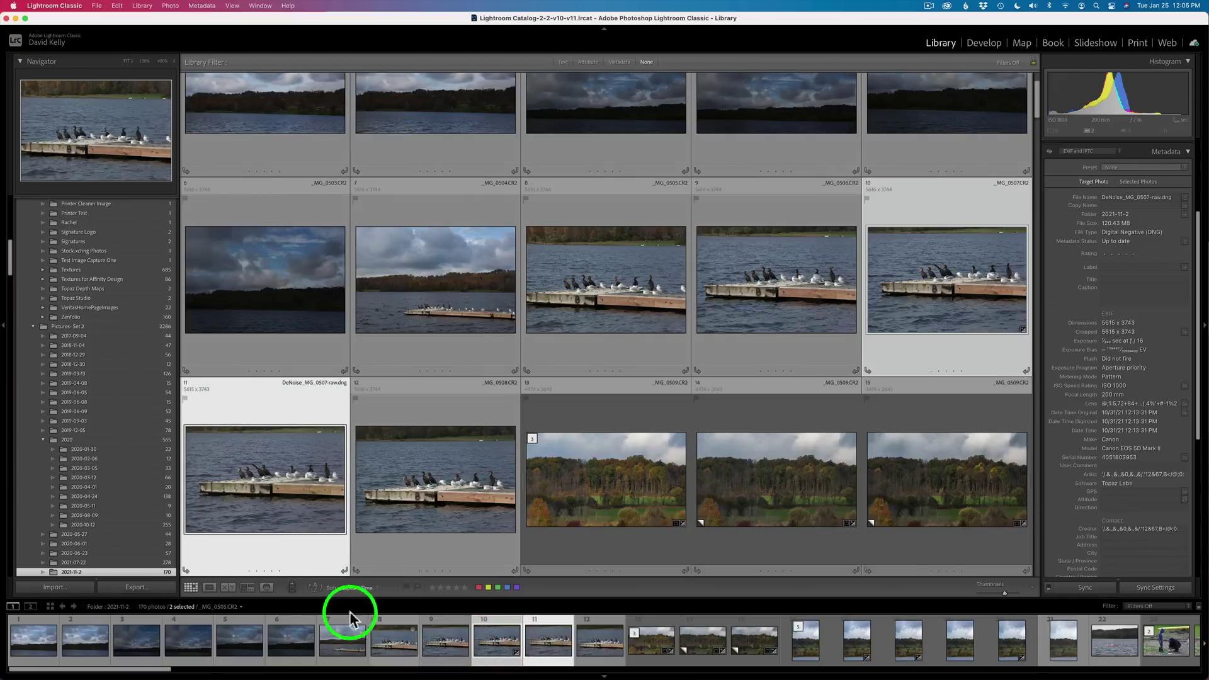
pyautogui.click(228, 586)
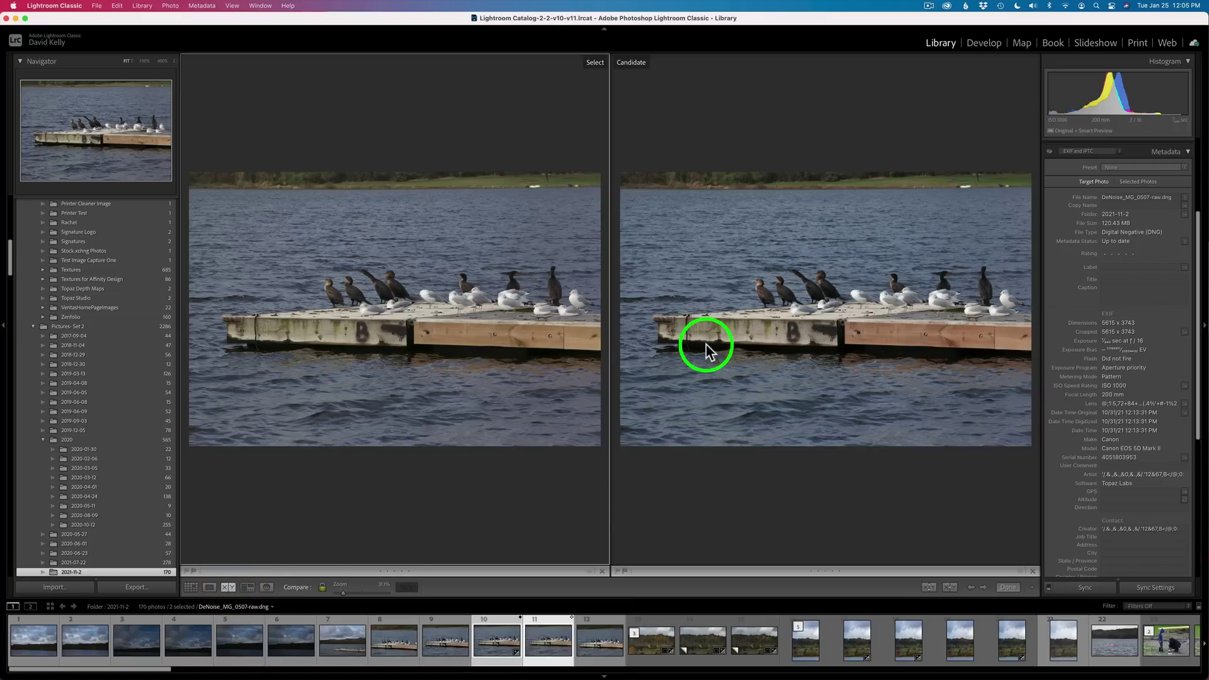
# Step: Zoom in on the compared photos and inspect the cormorants, gulls and water, then return to the full view
pyautogui.click(482, 284)
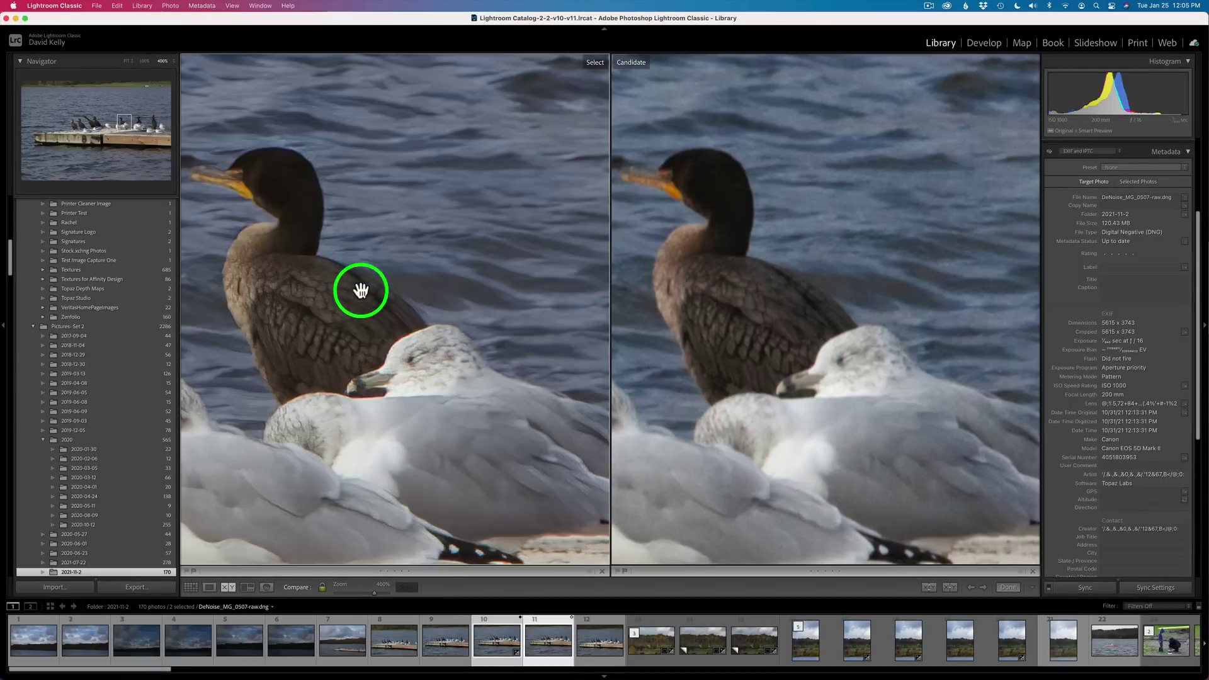
pyautogui.moveTo(383, 340); pyautogui.dragTo(869, 284)
pyautogui.moveTo(440, 353); pyautogui.dragTo(389, 437)
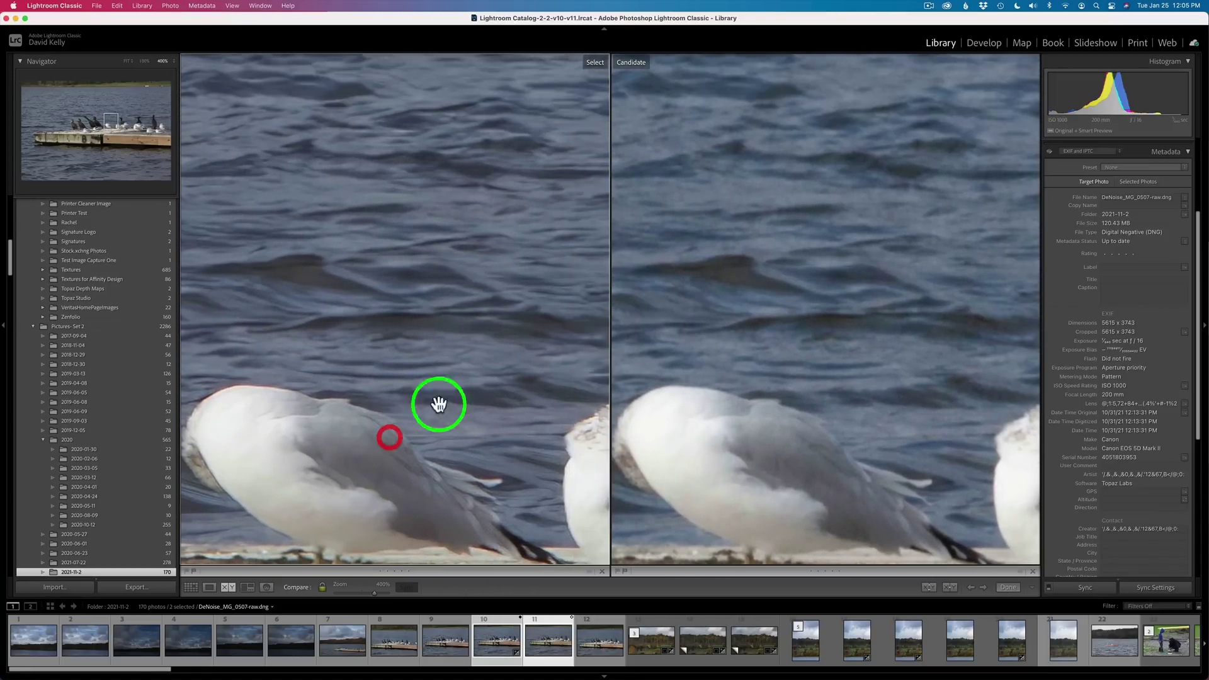
pyautogui.click(488, 292)
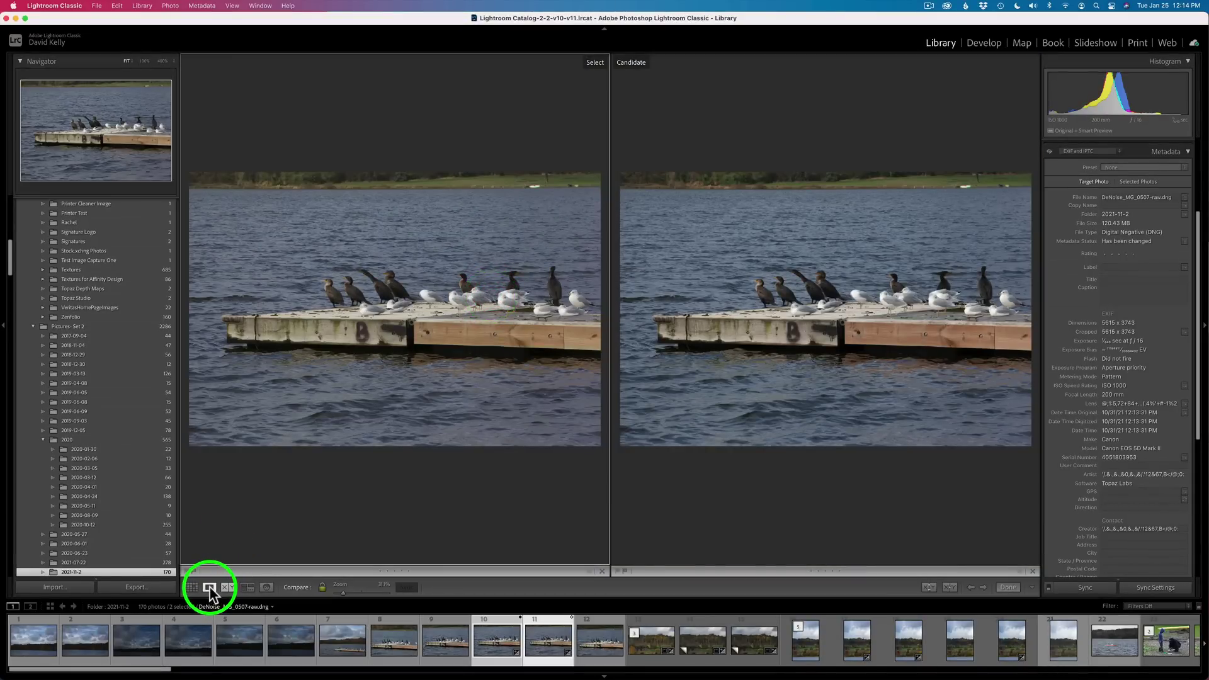
# Step: Open only DeNoise_MG_0507-raw.dng in the Develop module and show its Basic settings
pyautogui.click(209, 588)
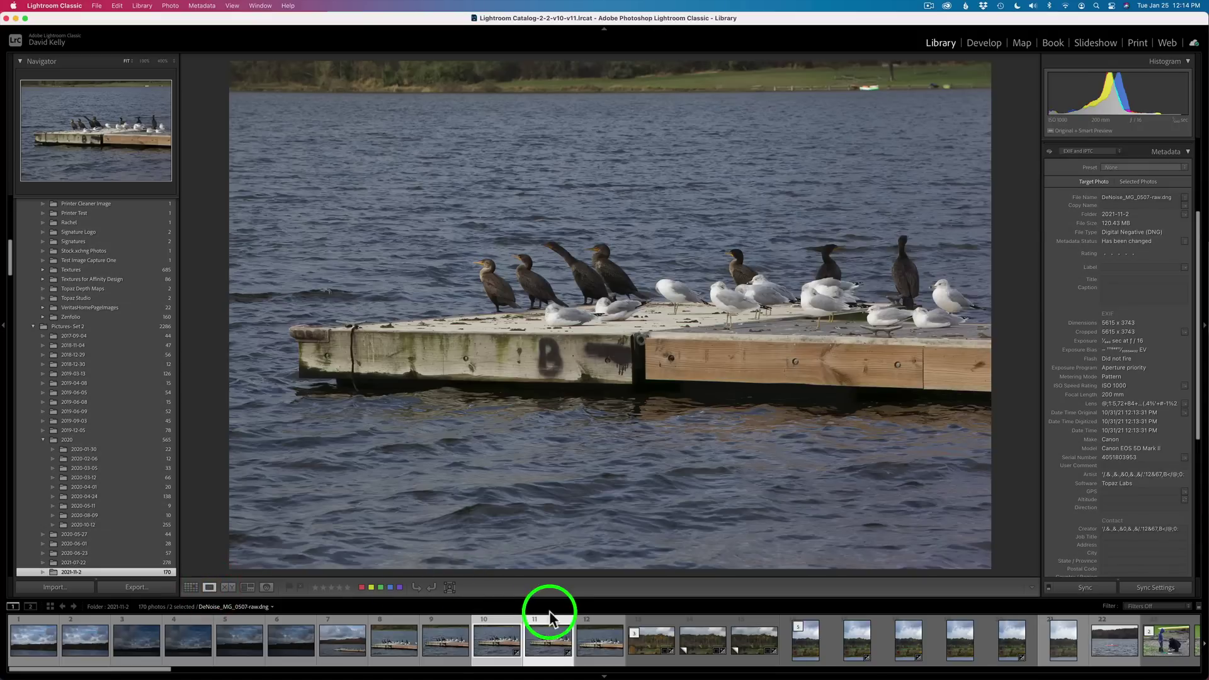
pyautogui.click(549, 657)
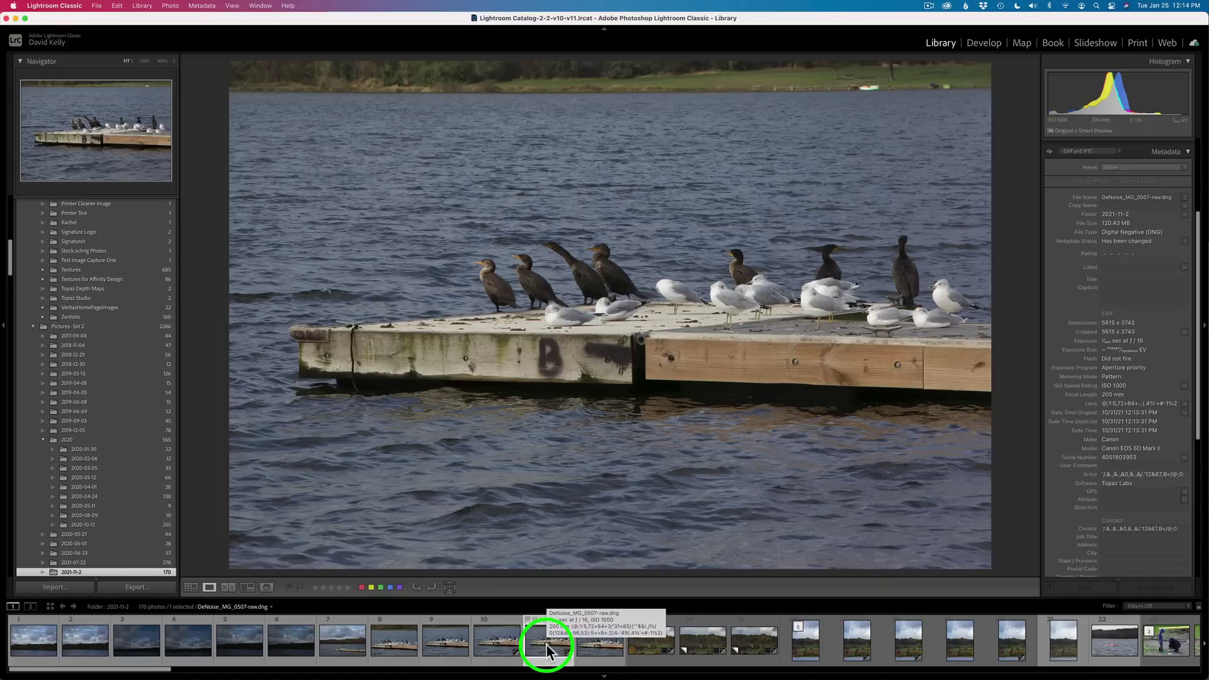
pyautogui.click(985, 43)
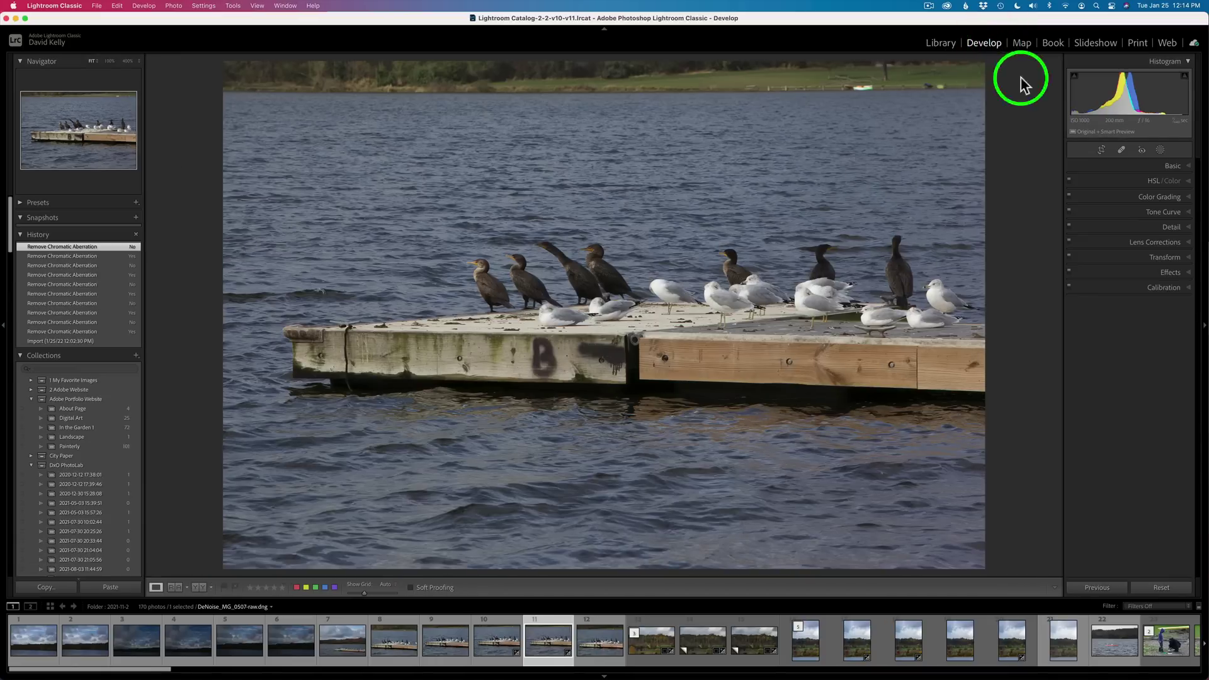
pyautogui.click(1186, 167)
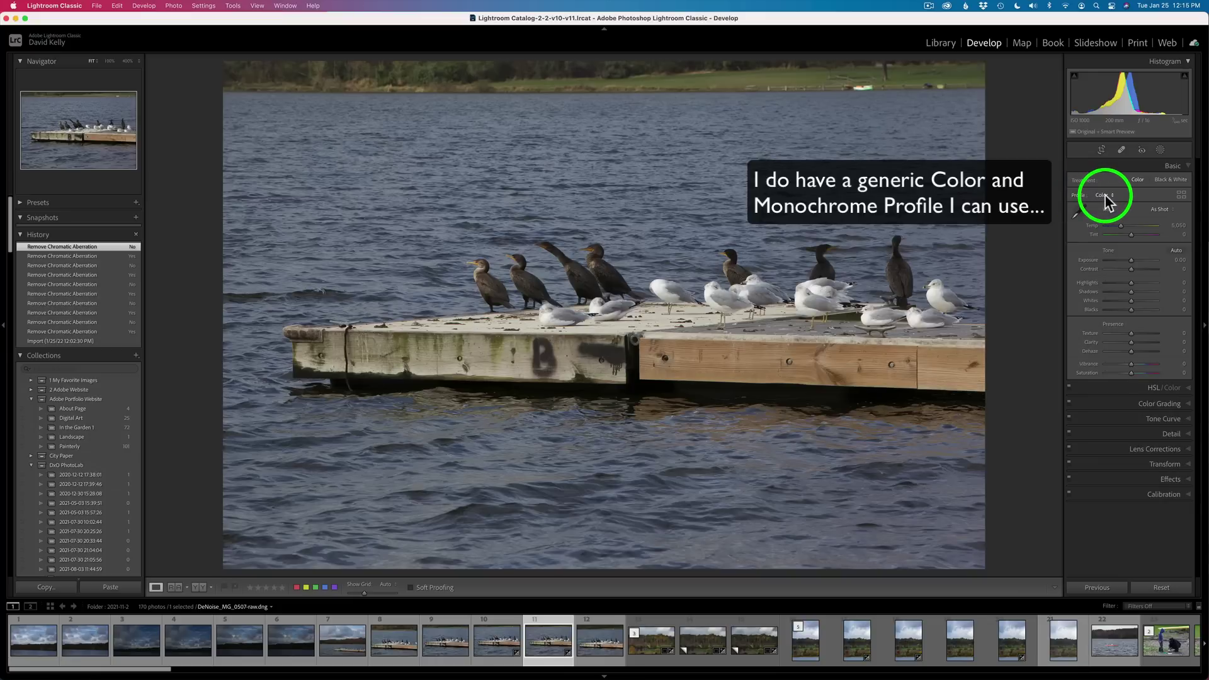
# Step: Apply automatic tone to the photo, then set Exposure to +0.30, Highlights to −66, Shadows to +74 and Blacks to −3
pyautogui.click(1176, 251)
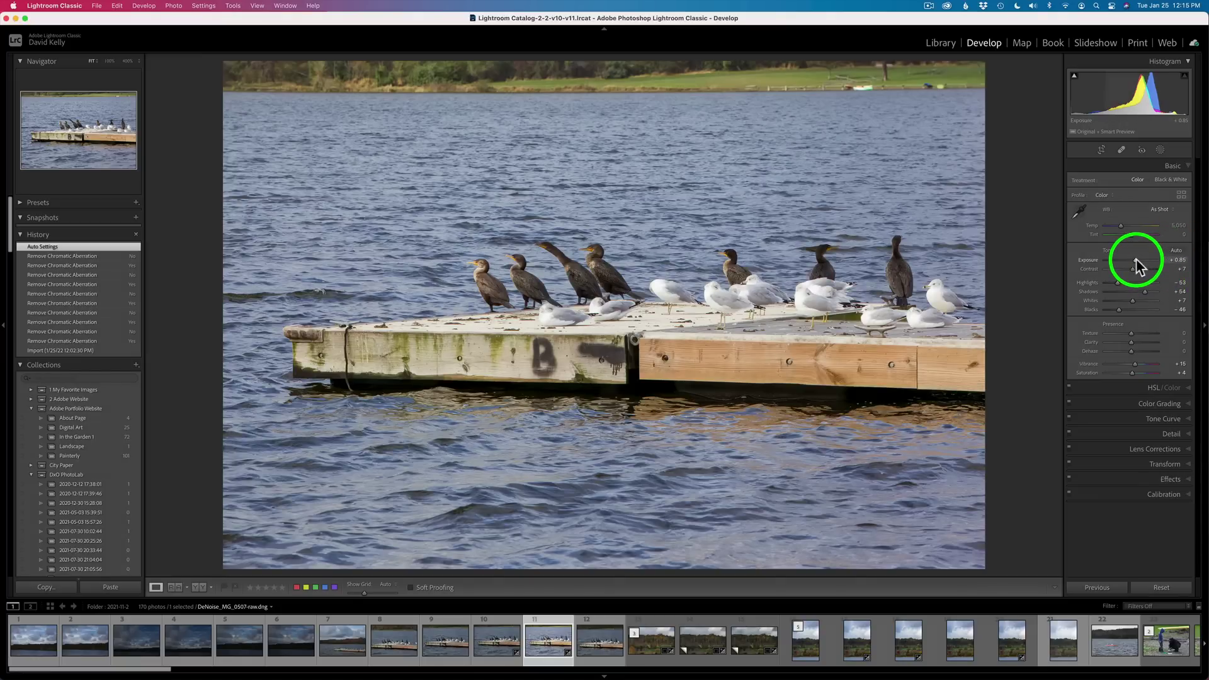
pyautogui.moveTo(1135, 258); pyautogui.dragTo(1145, 292)
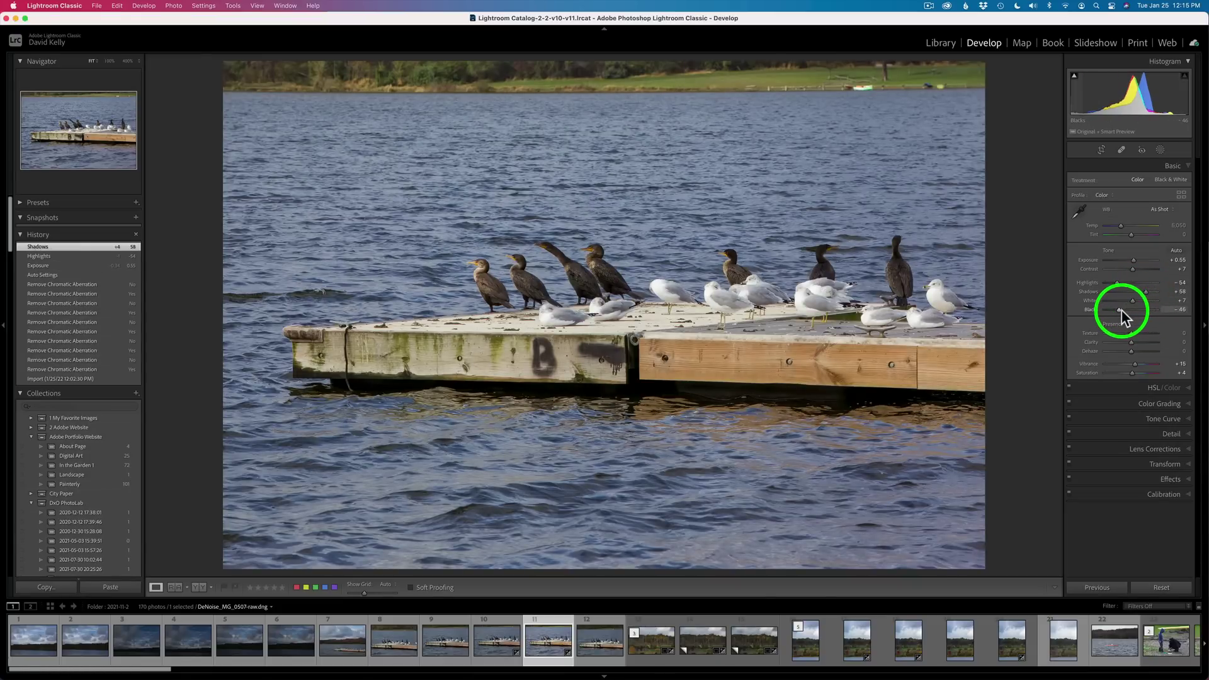
pyautogui.moveTo(1120, 311); pyautogui.dragTo(1132, 309)
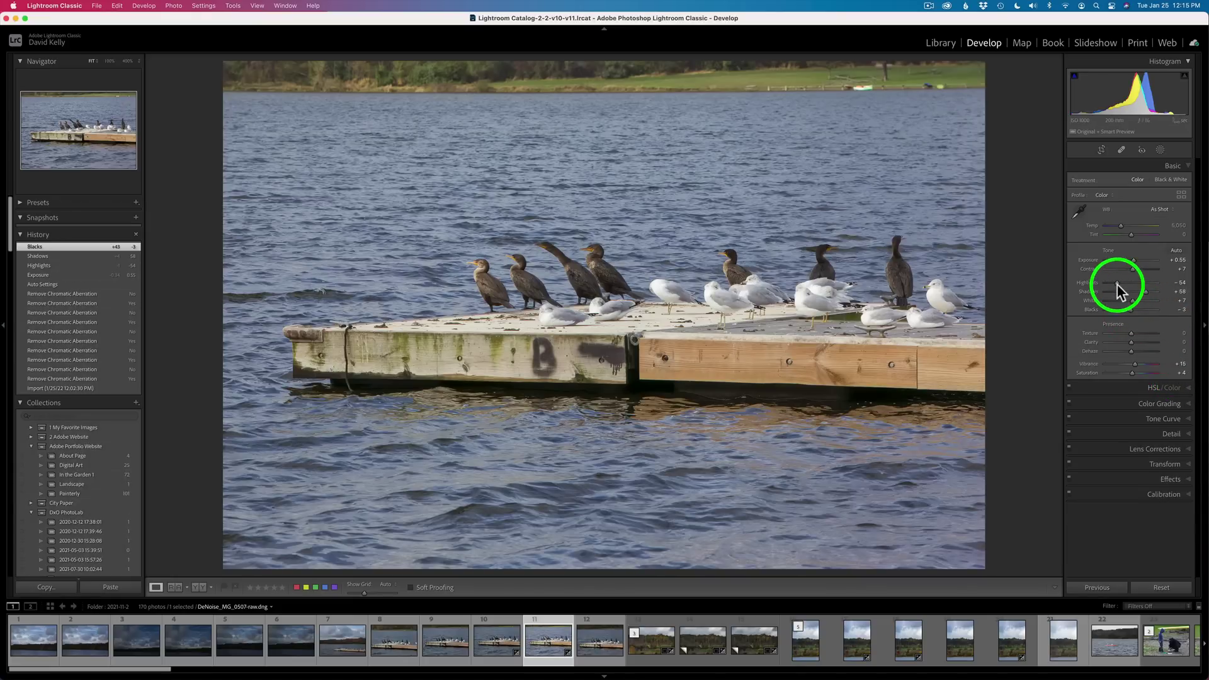
pyautogui.moveTo(1116, 284); pyautogui.dragTo(1149, 290)
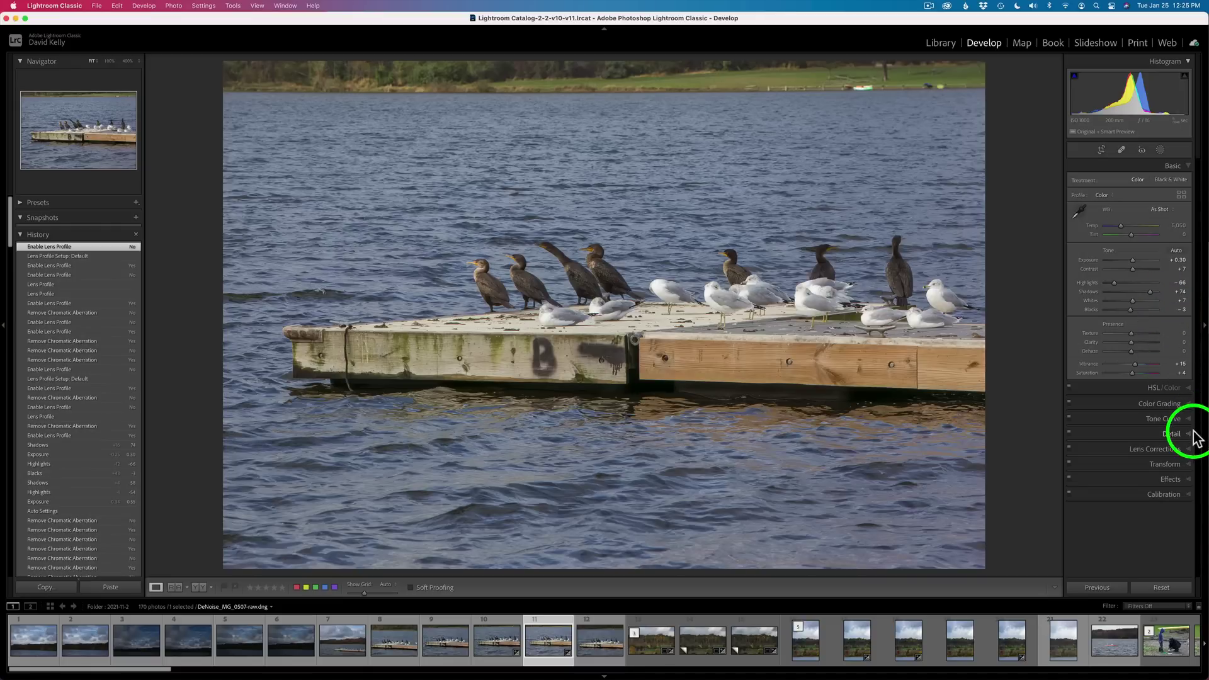
# Step: In the photo's Lens Corrections, enable Remove Chromatic Aberration and Enable Profile Corrections
pyautogui.click(1174, 450)
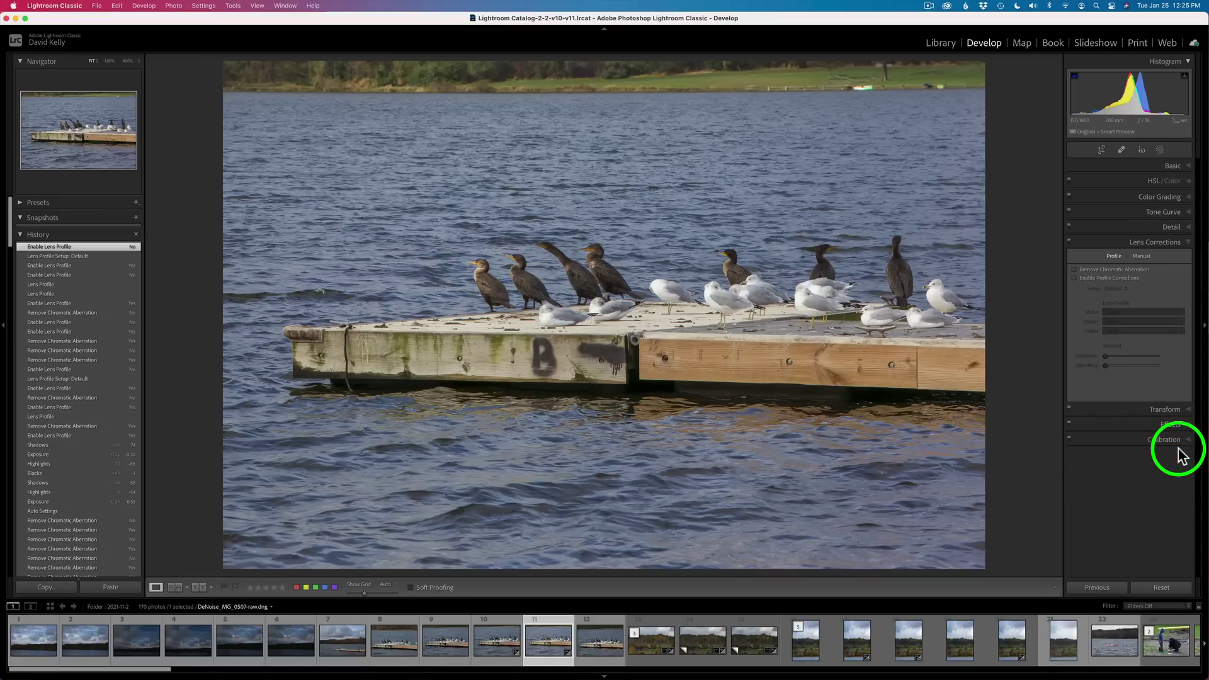
pyautogui.click(1075, 272)
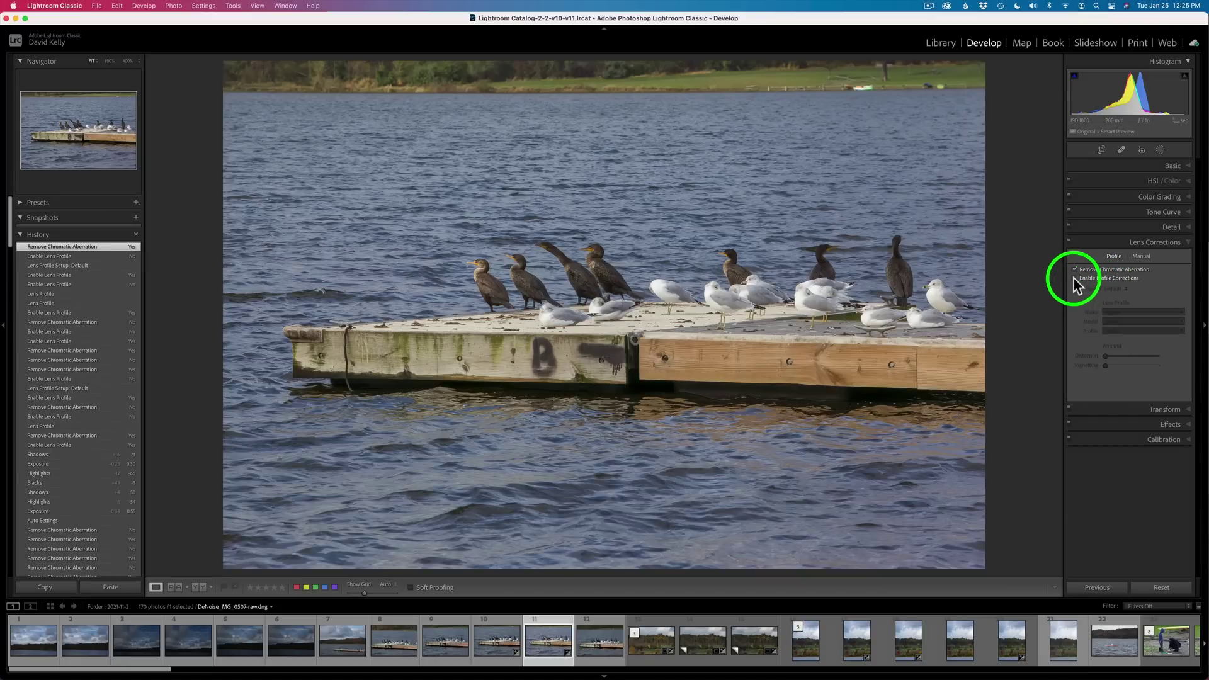
pyautogui.click(1074, 278)
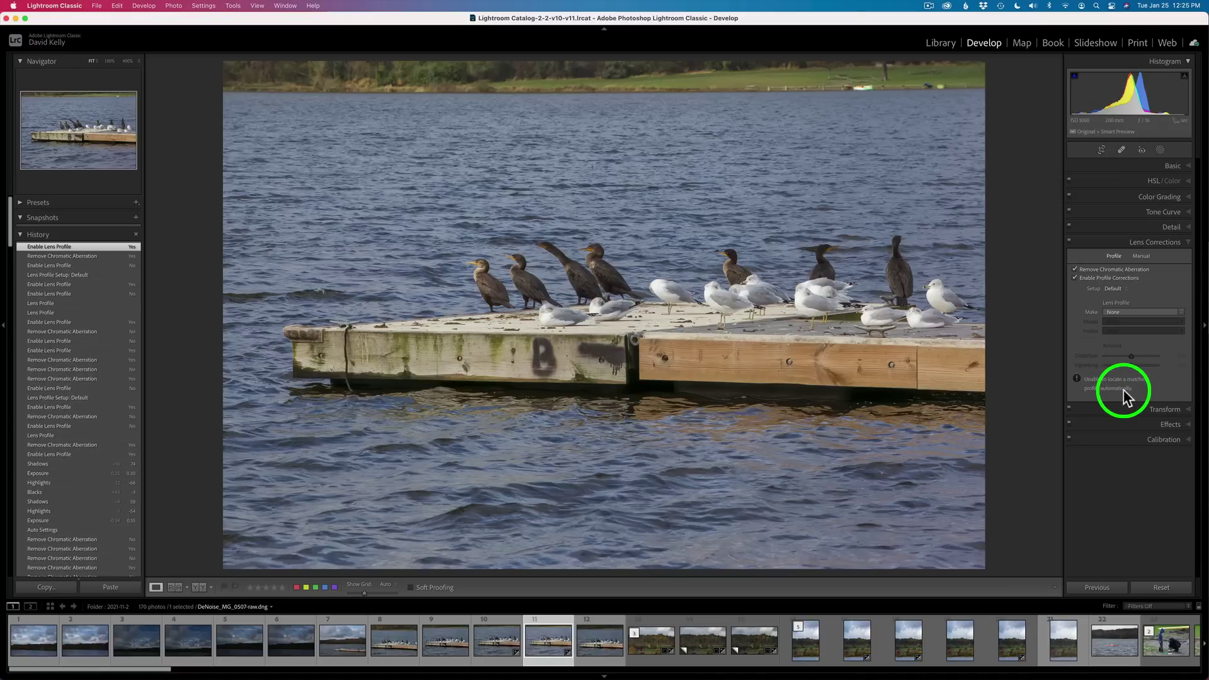
# Step: Set the lens profile make to Canon and the model to Canon RF 70-200mm F2.8 L IS USM, then show the Basic settings again
pyautogui.click(1134, 311)
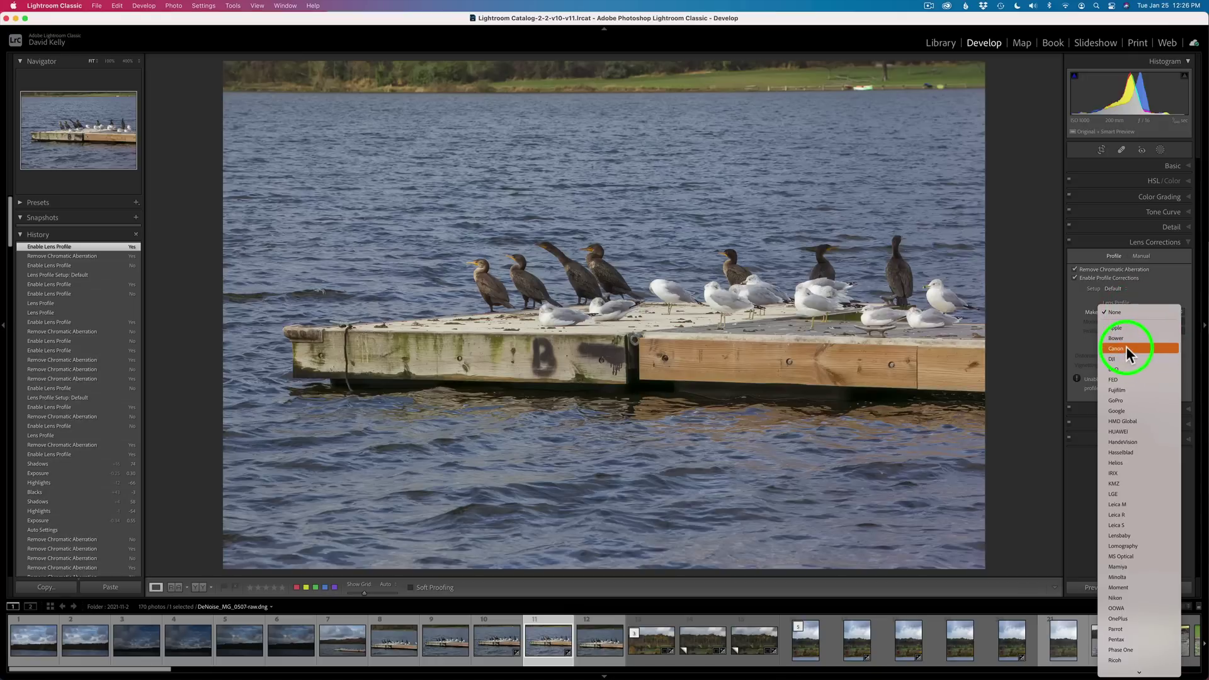
pyautogui.click(1124, 349)
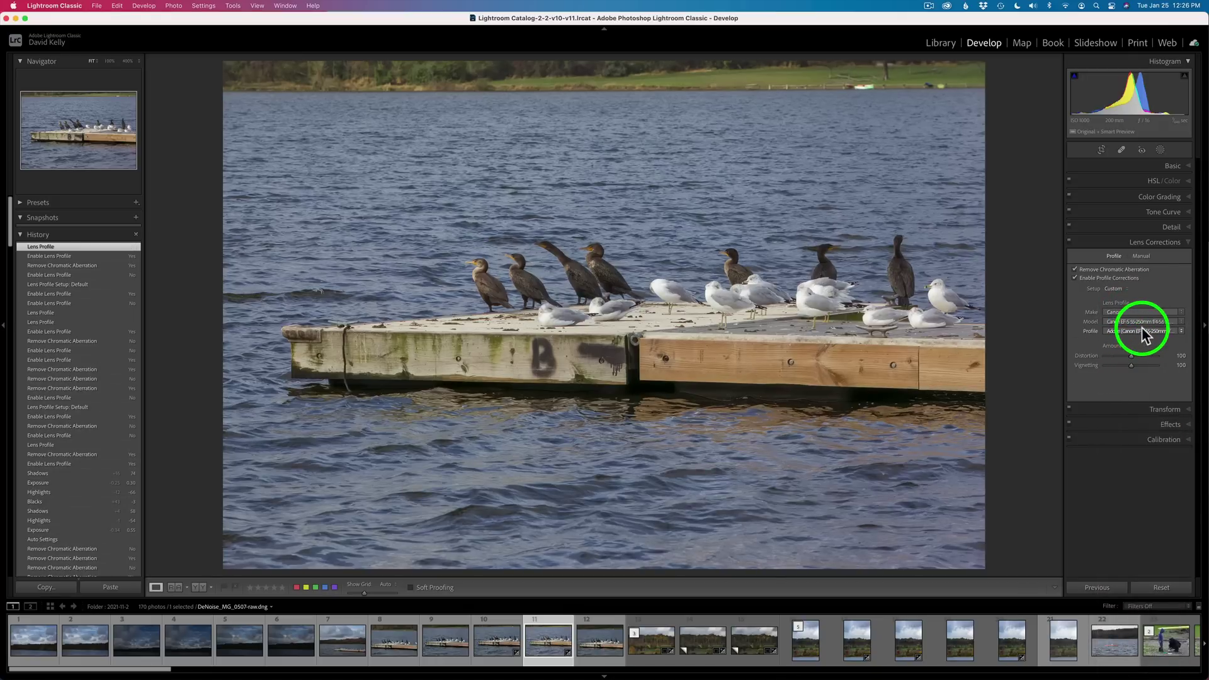
pyautogui.click(1141, 323)
pyautogui.scroll(-5, 1111, 549)
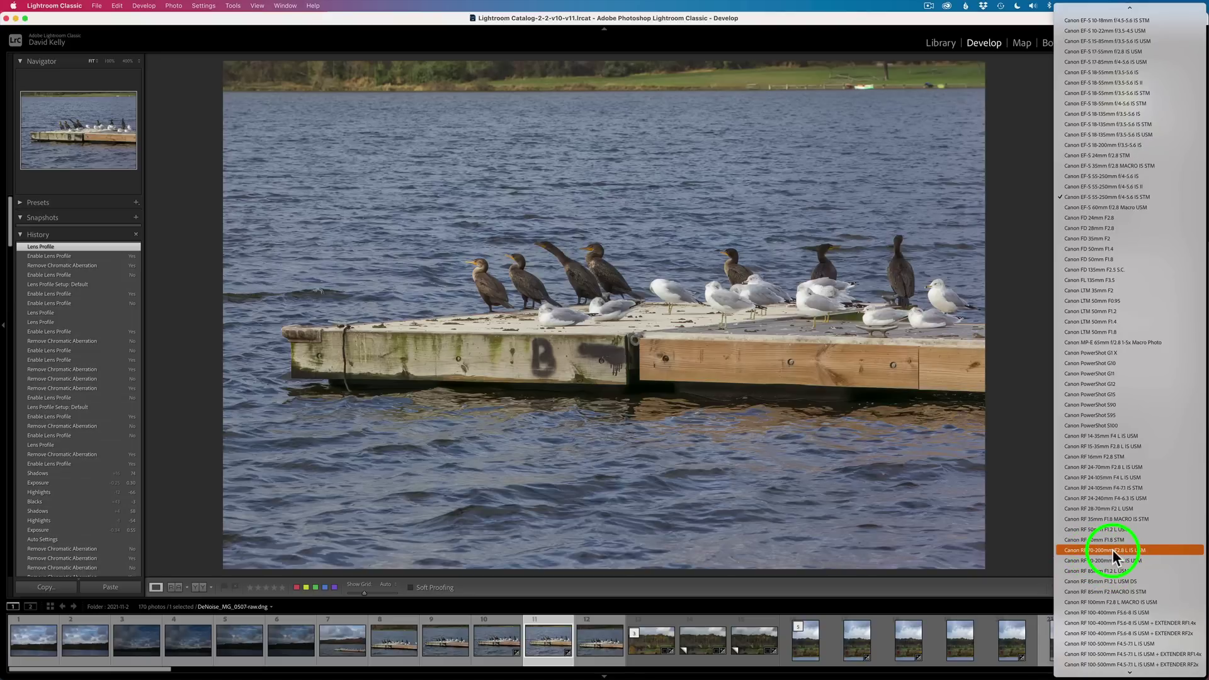
pyautogui.click(1111, 549)
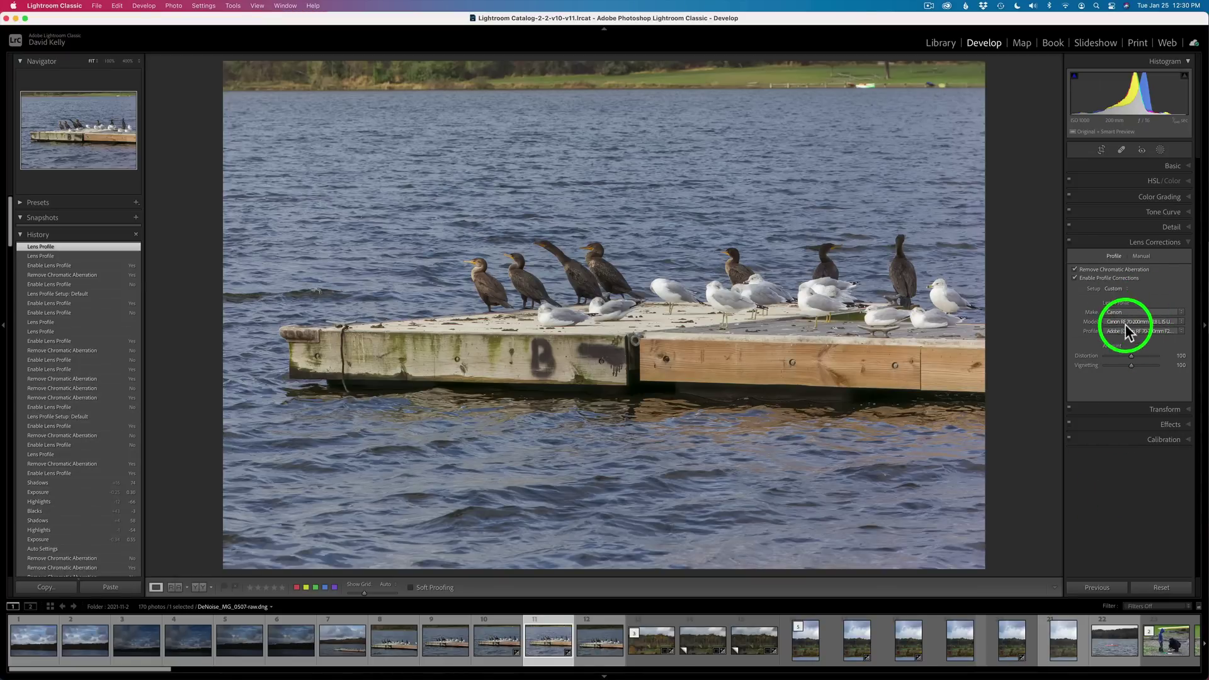
pyautogui.click(1186, 166)
pyautogui.click(1186, 167)
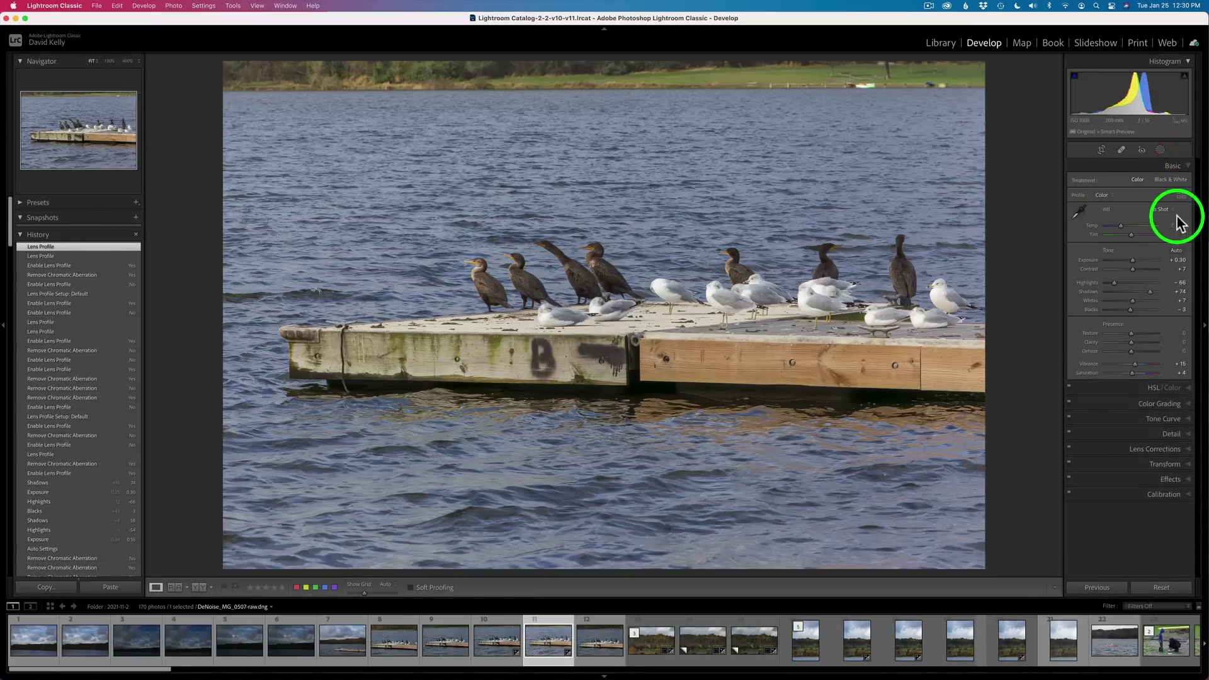